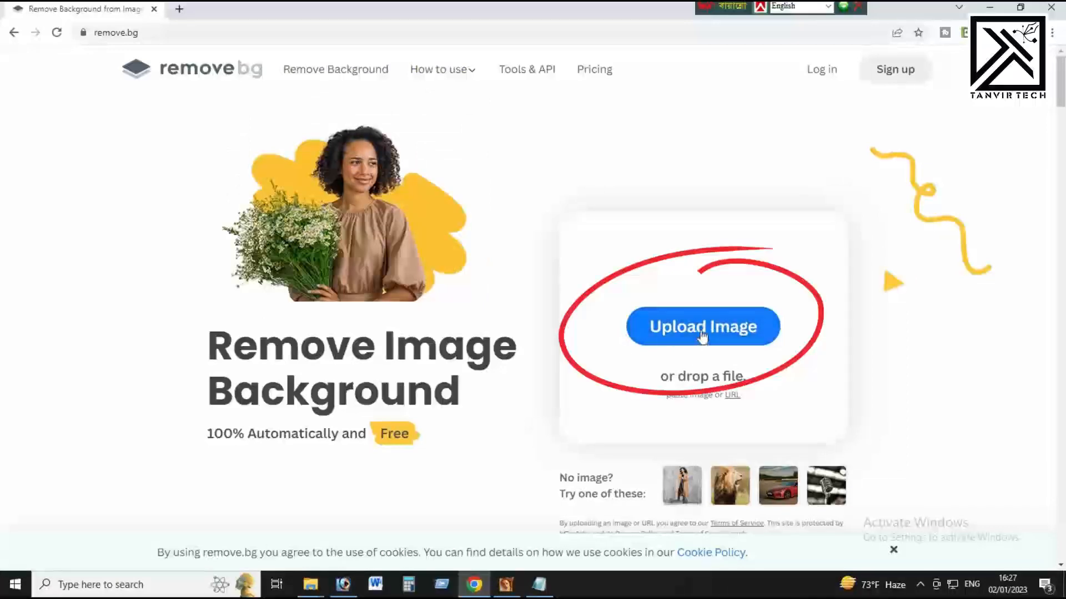
click(698, 338)
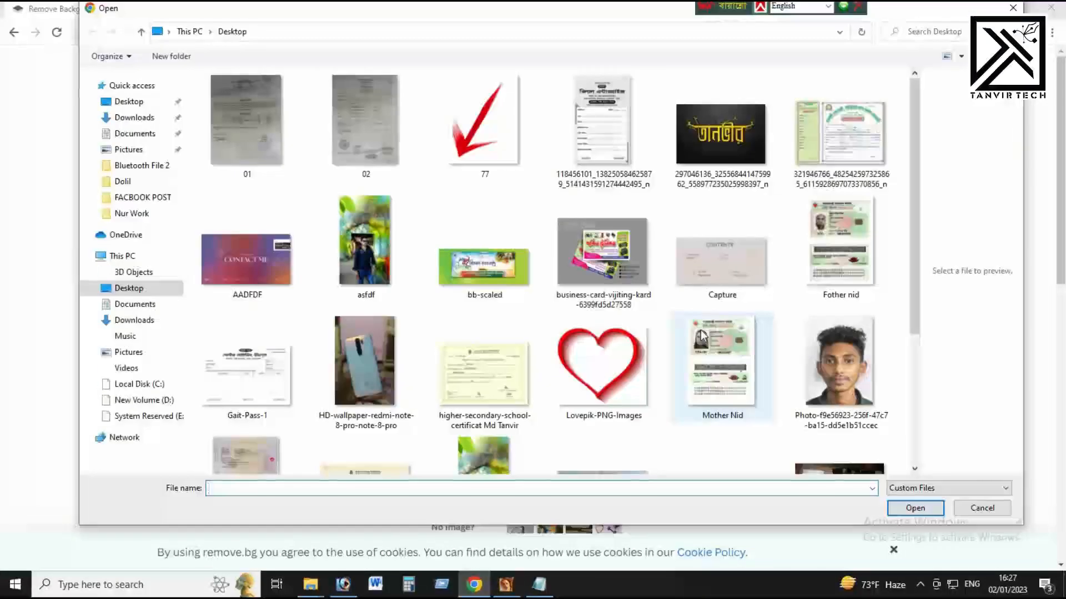
scroll(357, 398, down, 3)
click(175, 404)
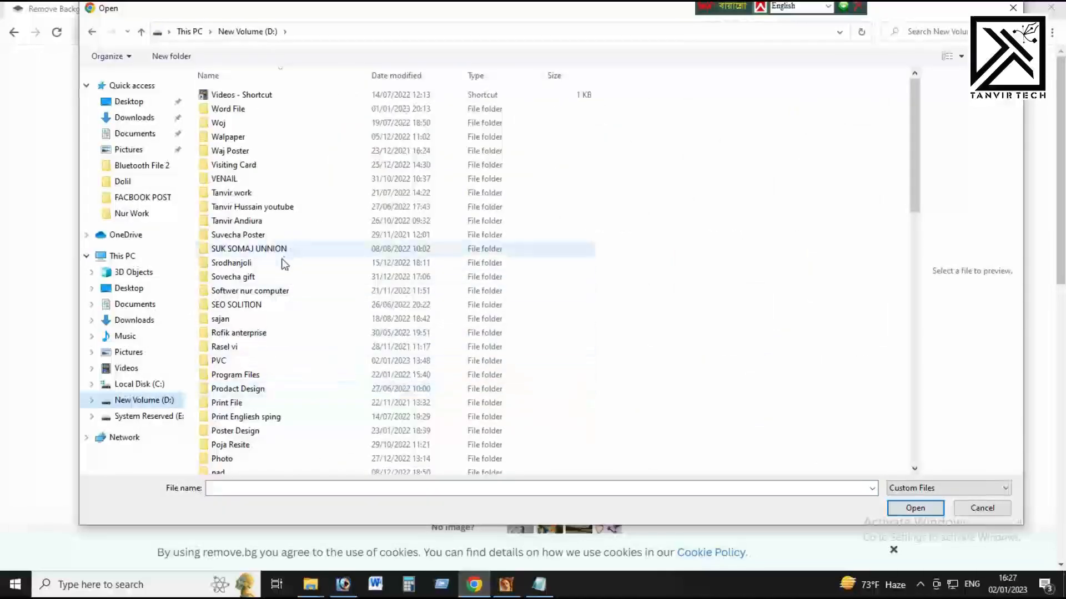
scroll(291, 260, down, 15)
click(253, 327)
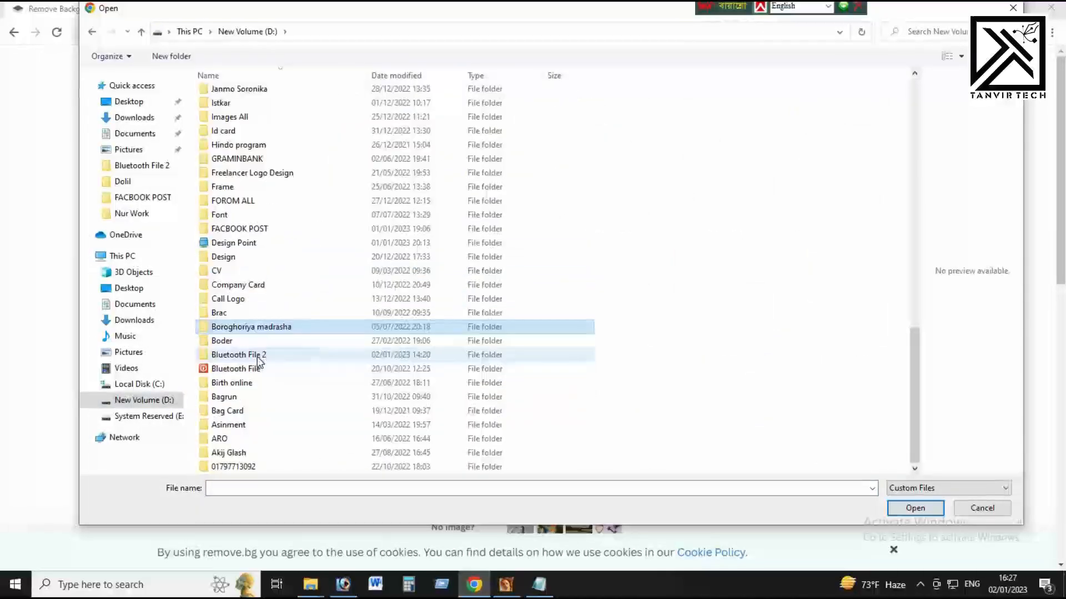
double_click(257, 355)
click(674, 195)
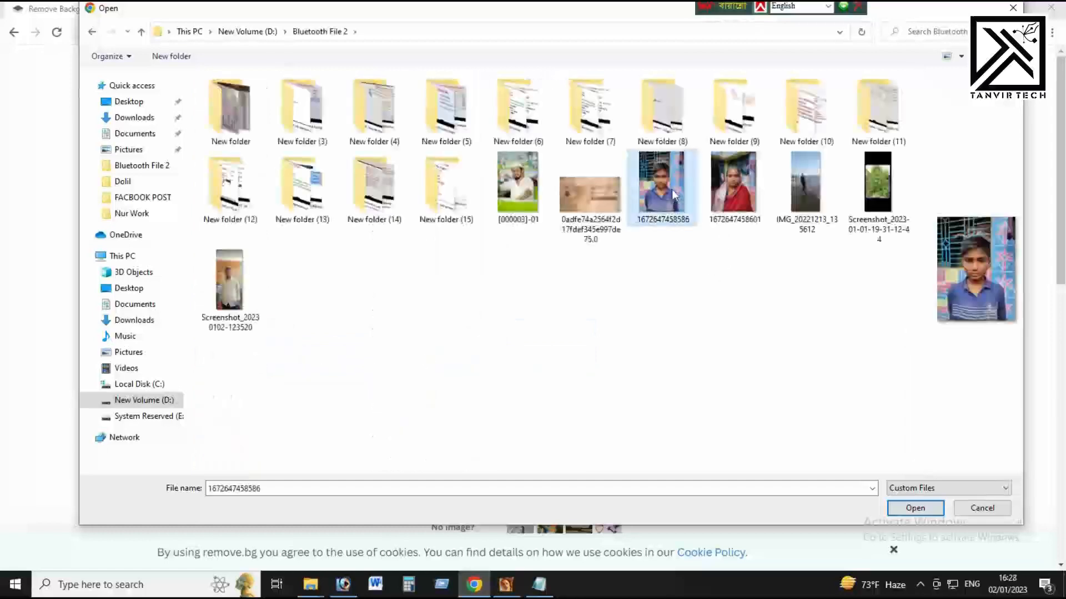
click(914, 508)
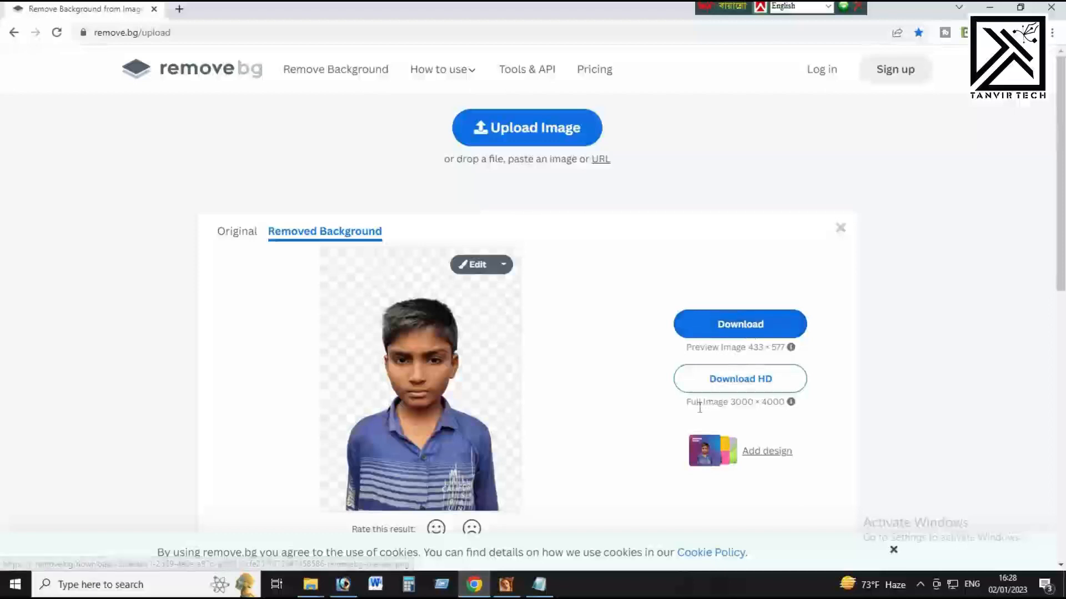
Download the preview-size image with the background removed, and open the cutout for editing.
drag(713, 402, 771, 344)
click(759, 329)
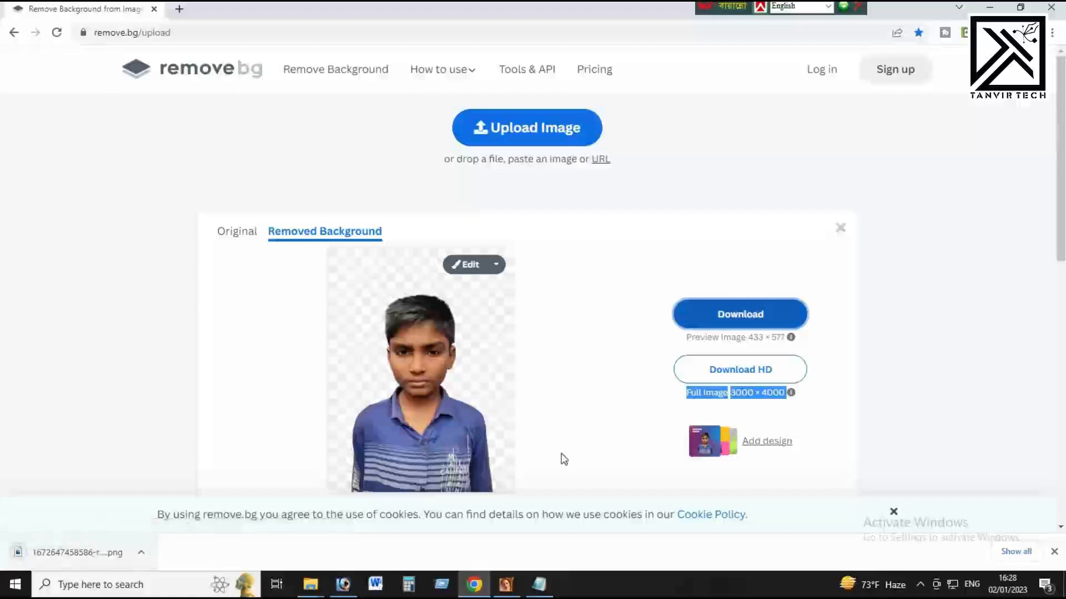
scroll(561, 459, down, 2)
scroll(461, 337, up, 2)
click(496, 269)
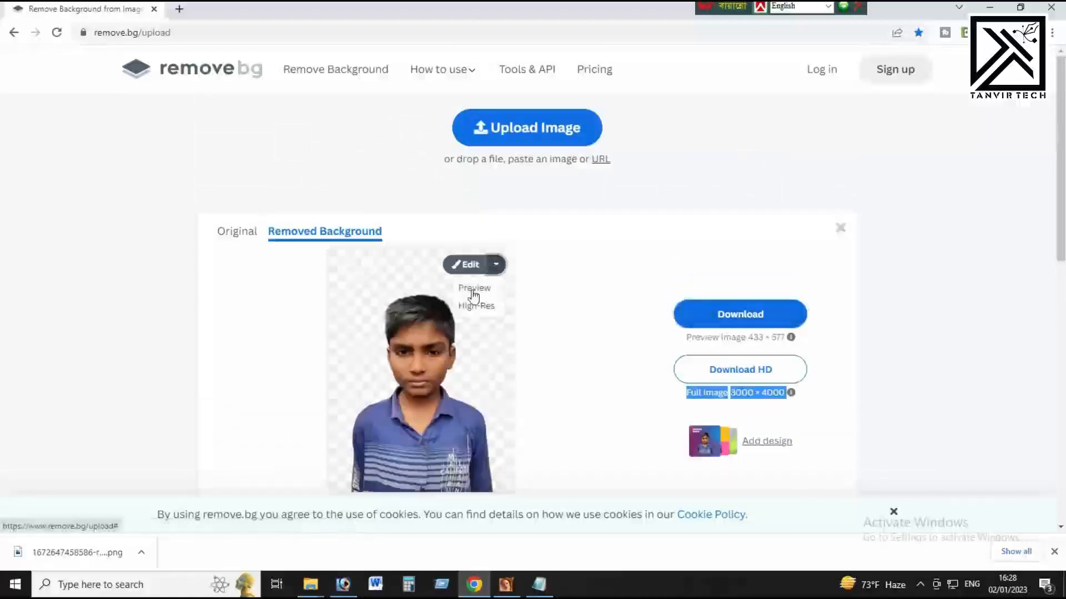
click(457, 265)
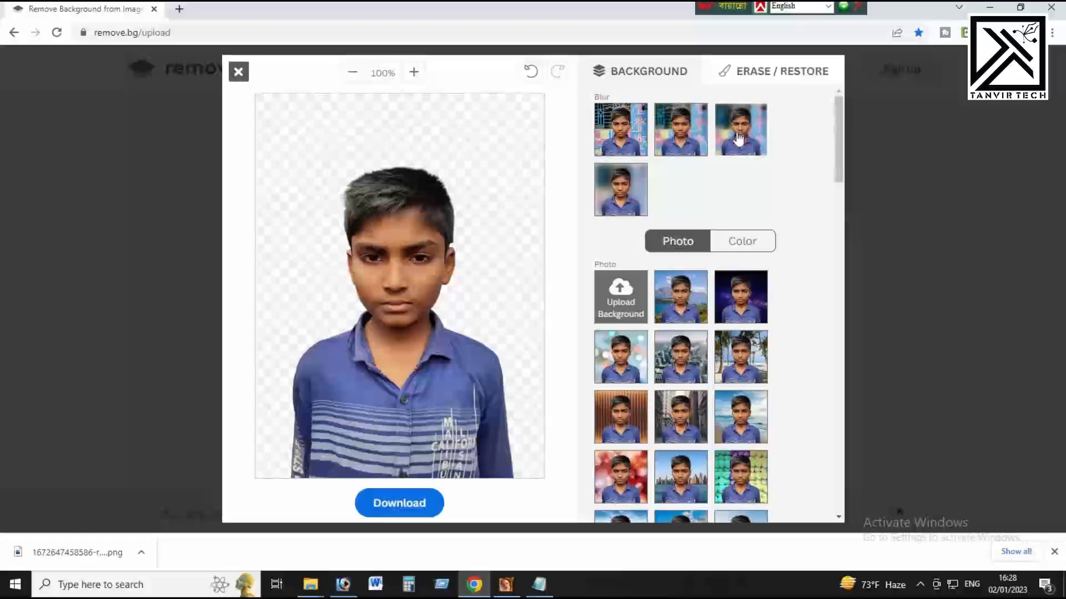
Try the blurred original, the unblurred original and the mountain lake photo as the portrait's background.
click(738, 138)
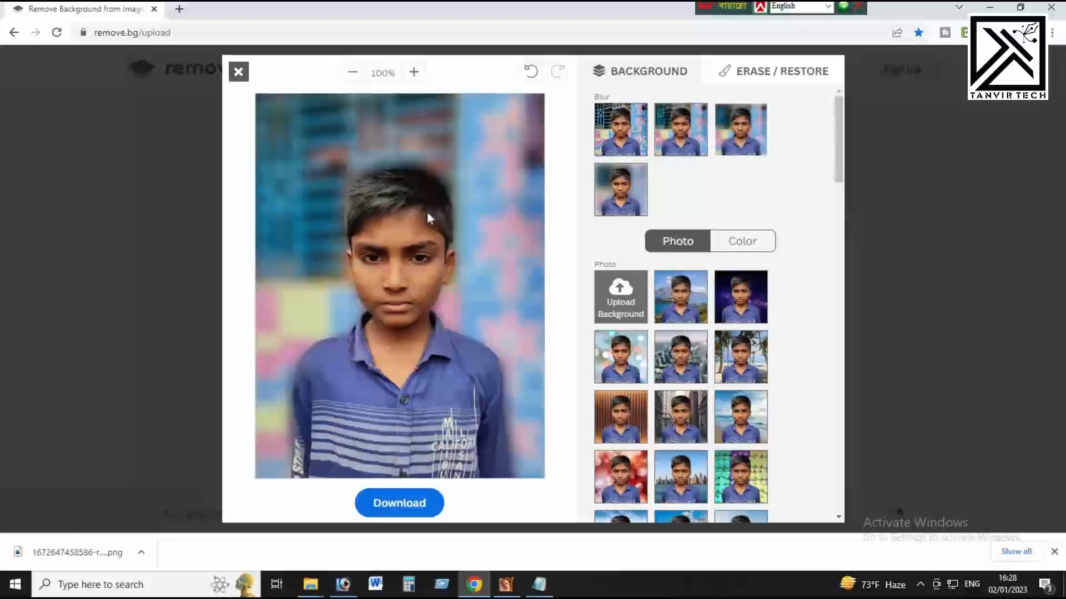
click(634, 140)
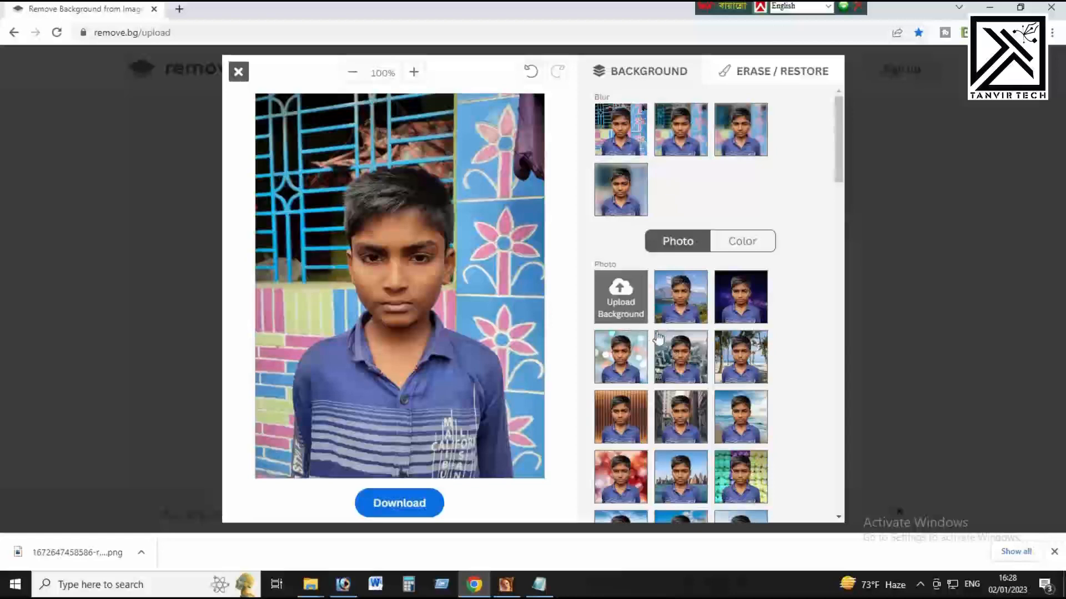
scroll(672, 313, down, 1)
scroll(677, 315, down, 1)
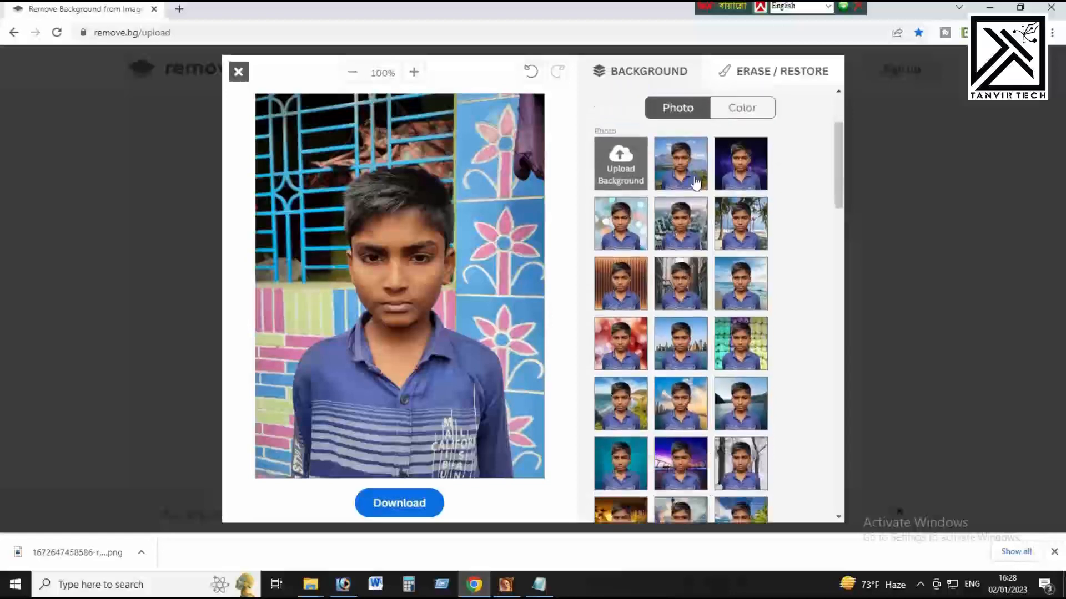
click(697, 169)
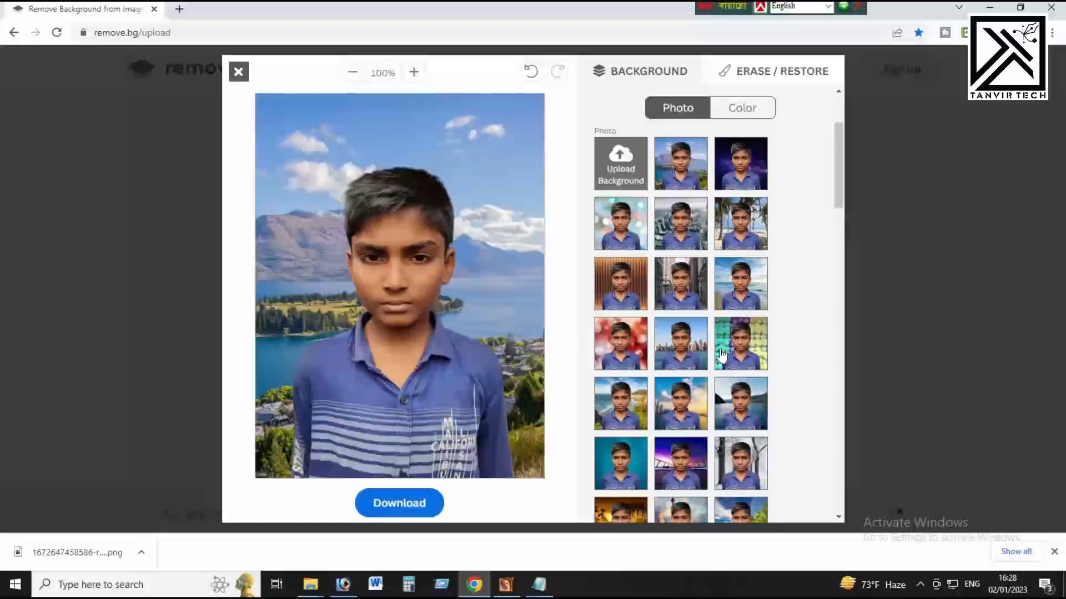
Try the purple-lit night bridge and the red suspension bridge photos as the portrait's background.
scroll(721, 355, down, 3)
click(688, 271)
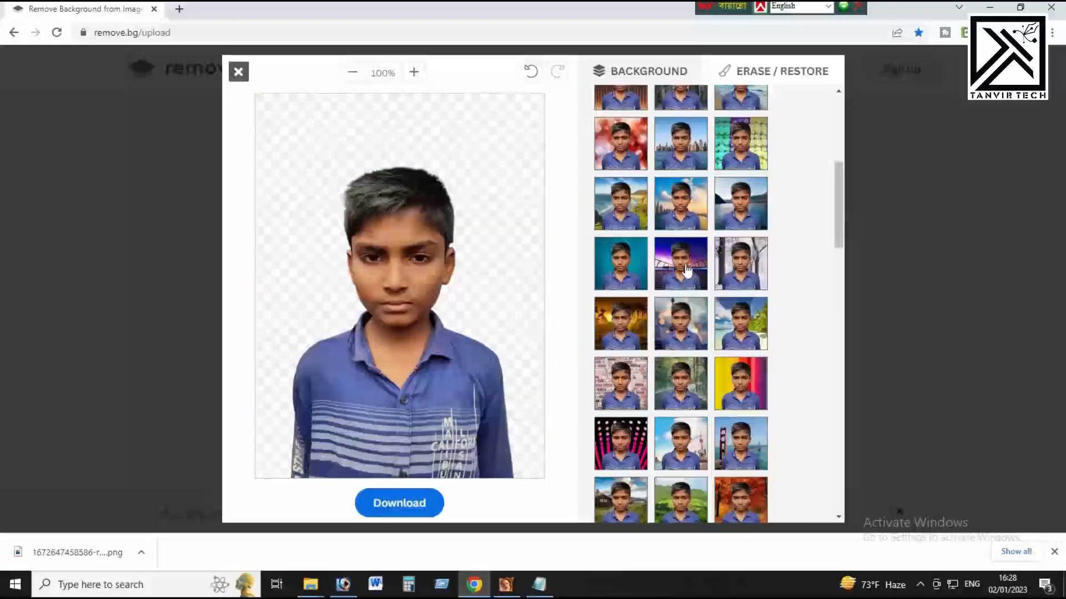
scroll(721, 383, down, 2)
click(750, 317)
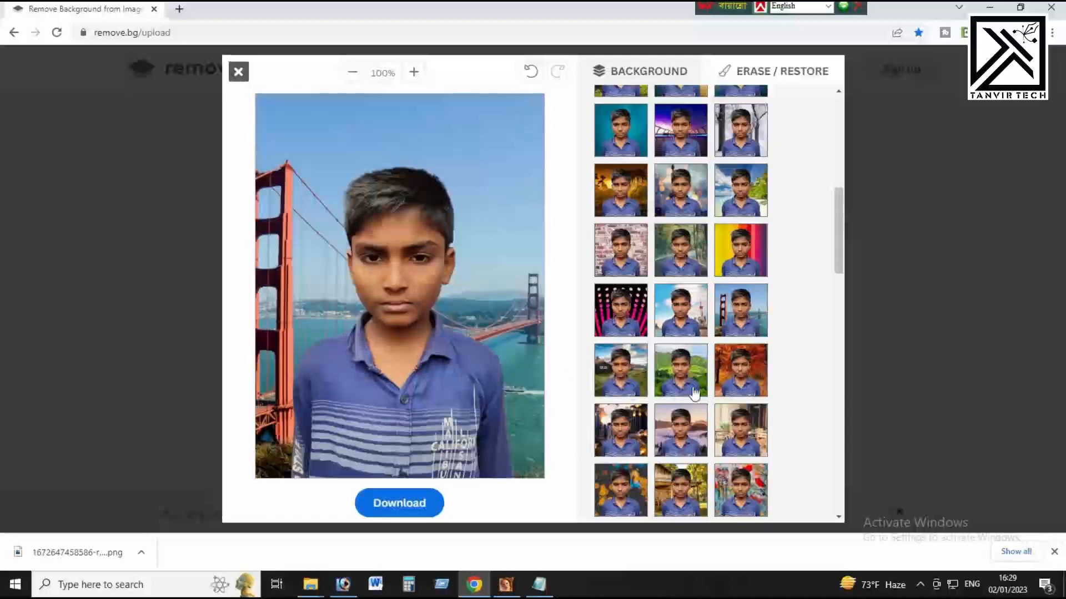
Try the cloudy blue sky, the dark street between buildings and the grey curved architecture photos as the background.
scroll(702, 394, down, 6)
scroll(702, 394, down, 4)
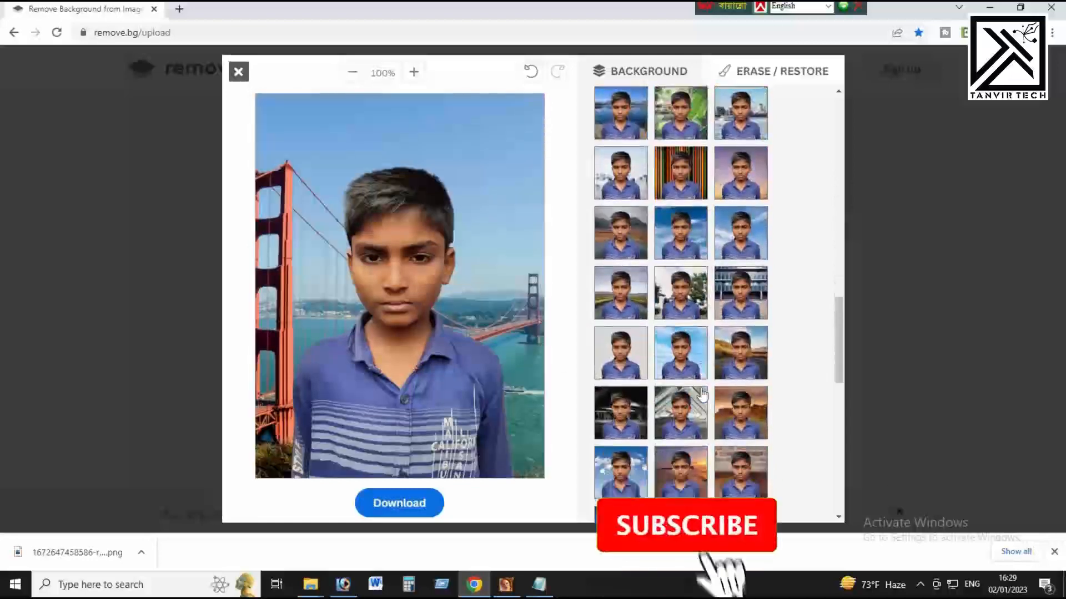
click(690, 284)
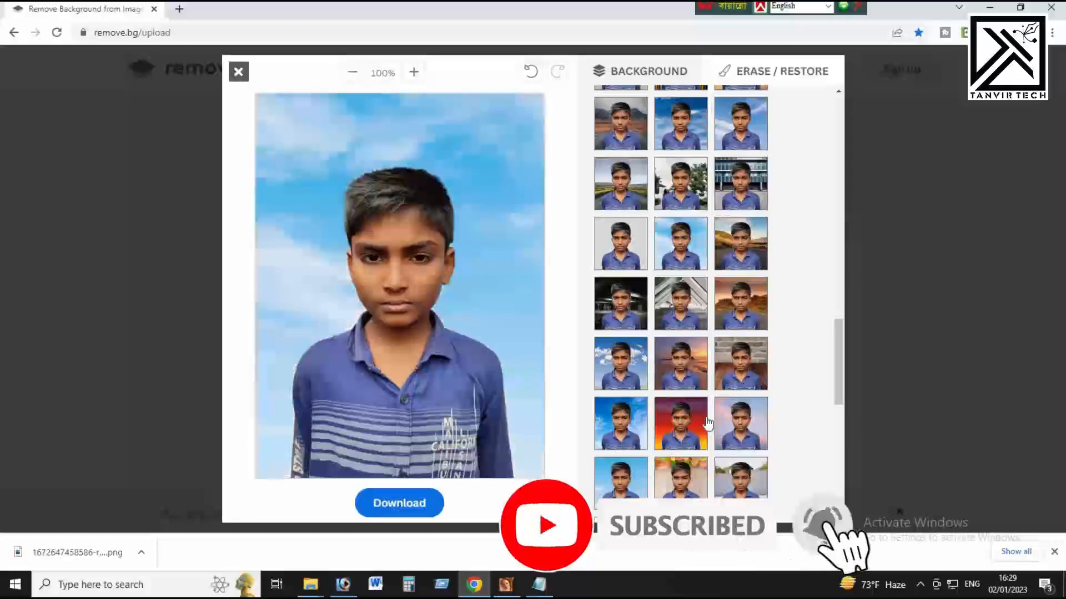
scroll(704, 427, down, 2)
scroll(706, 428, down, 2)
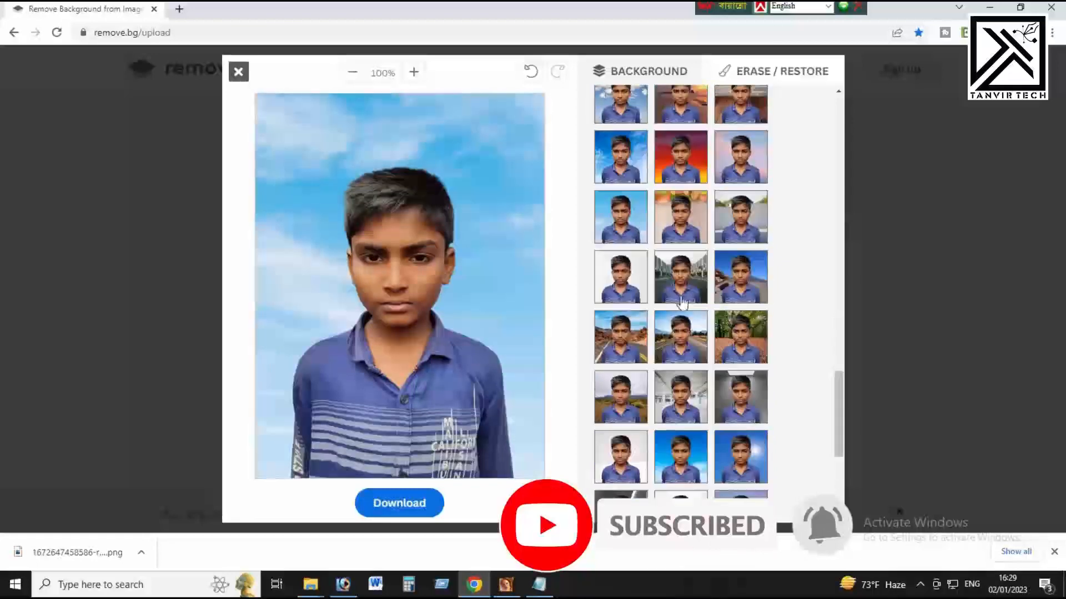
click(682, 286)
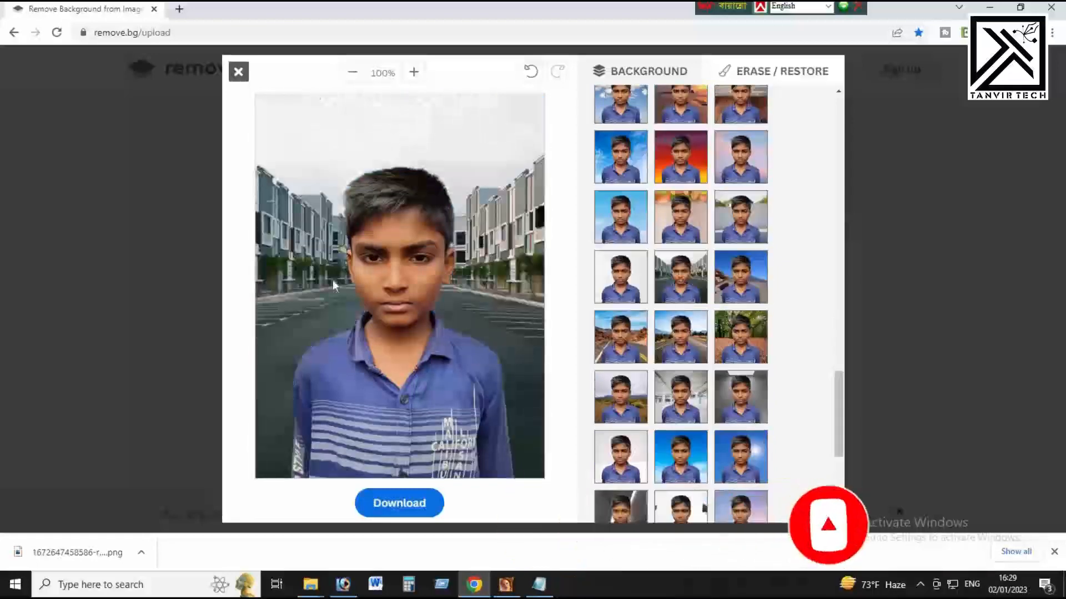
scroll(661, 397, down, 4)
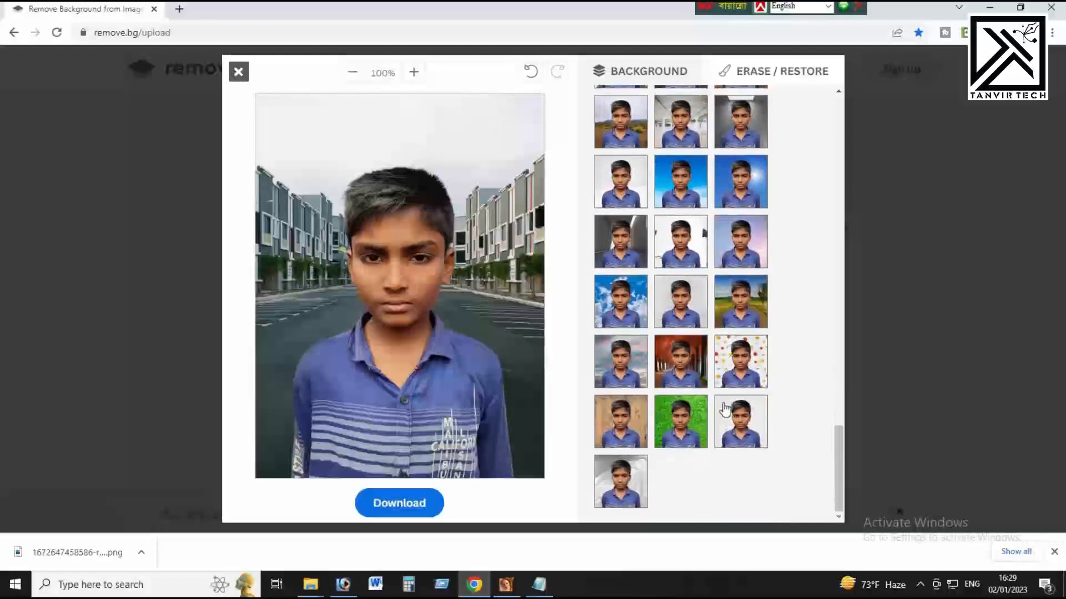
click(637, 488)
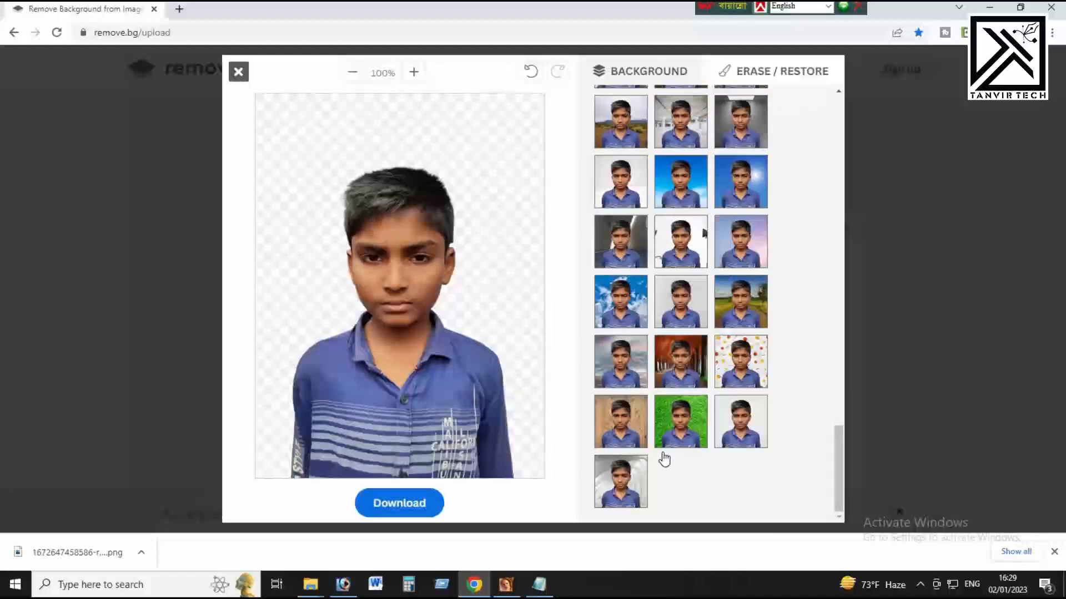
Switch the background choices from photos to solid colors.
scroll(612, 383, up, 15)
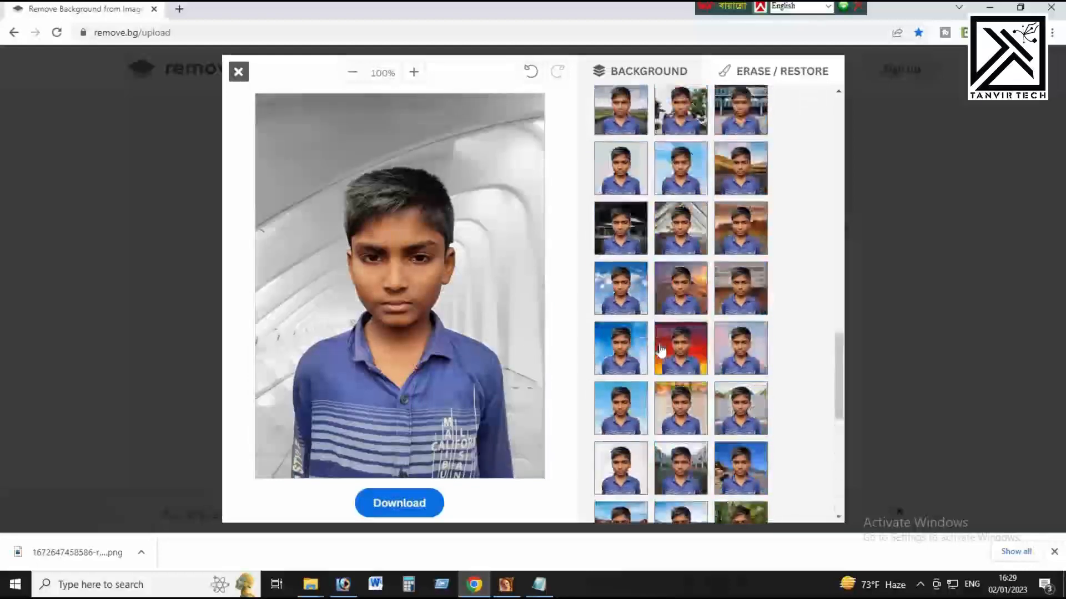
scroll(699, 409, up, 10)
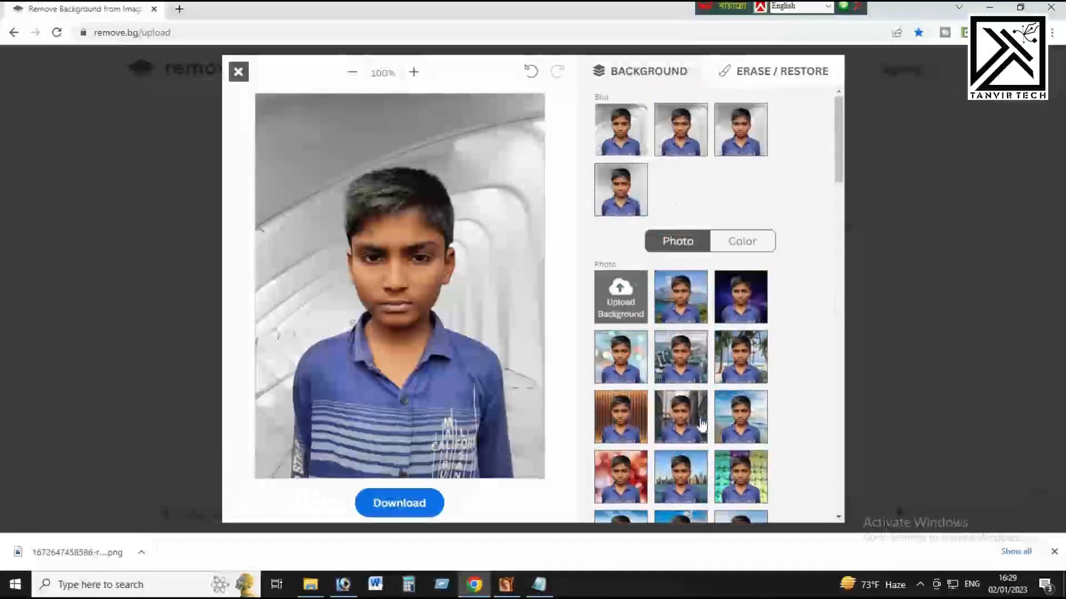
click(743, 248)
scroll(722, 233, down, 3)
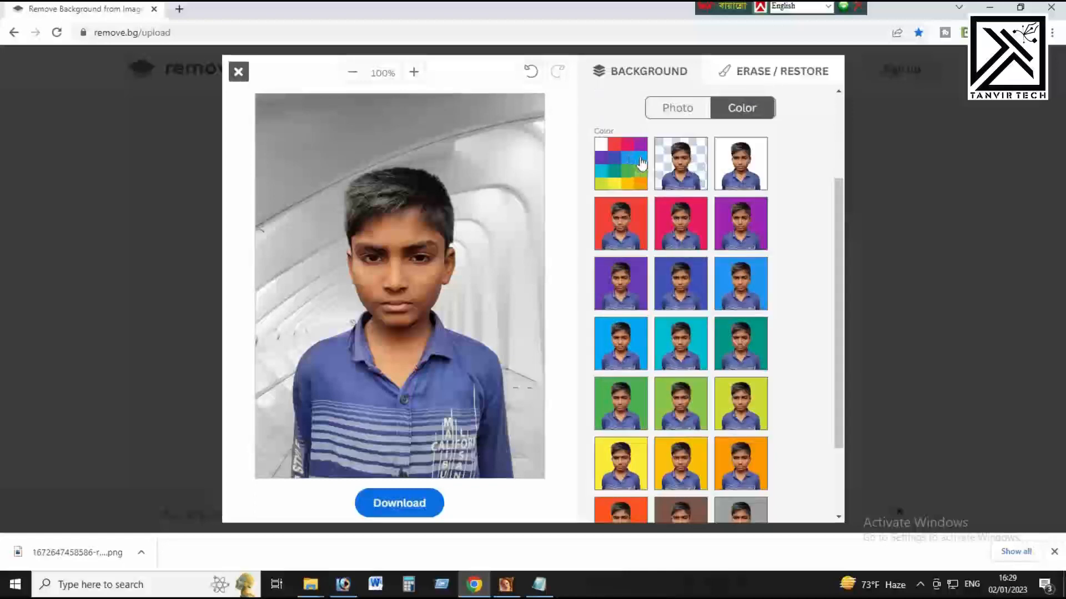
click(641, 162)
drag(501, 279, 525, 279)
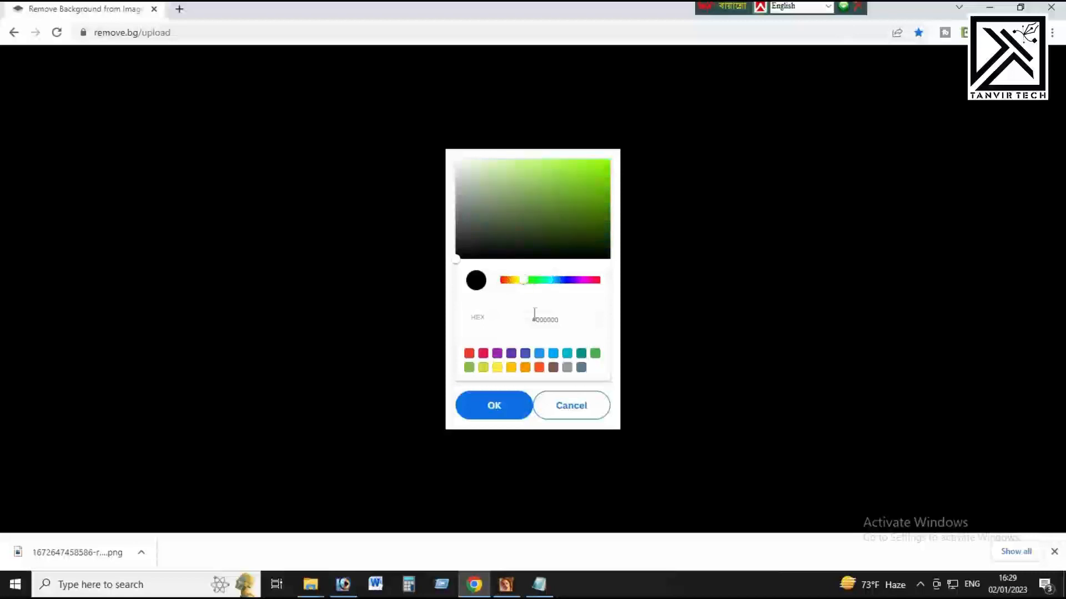
click(571, 406)
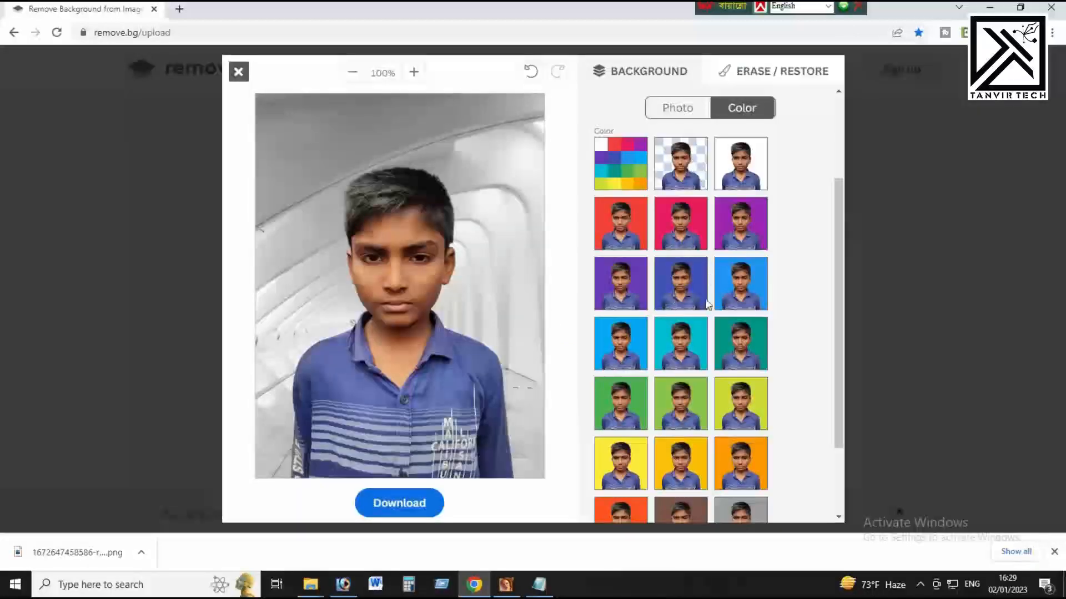
Apply the solid bright blue color as the portrait's background.
click(739, 295)
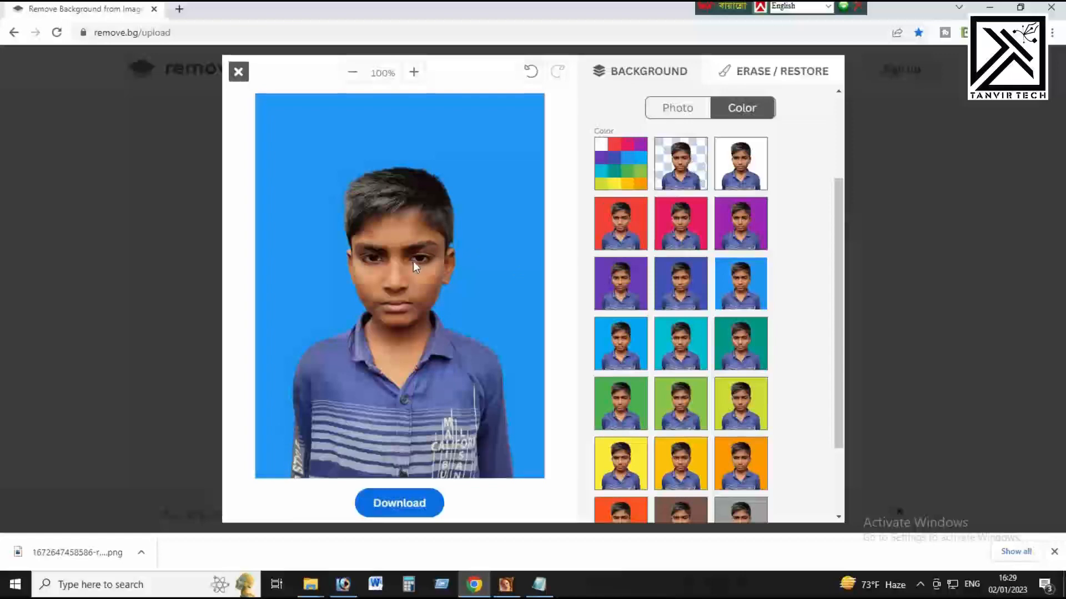
click(415, 507)
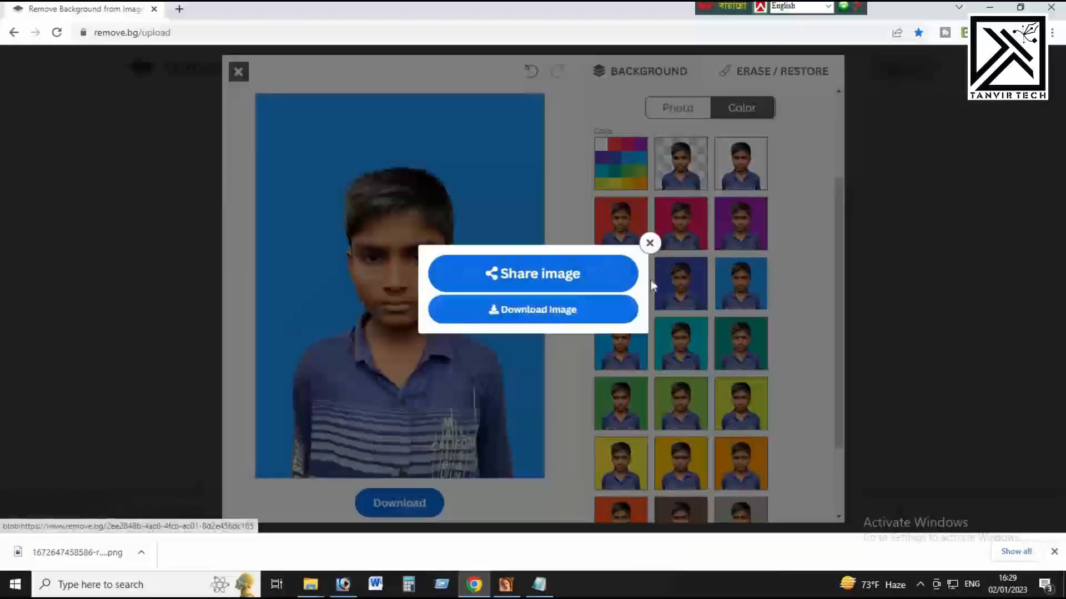
click(649, 242)
Download the portrait with its blue background as an image.
scroll(738, 345, down, 2)
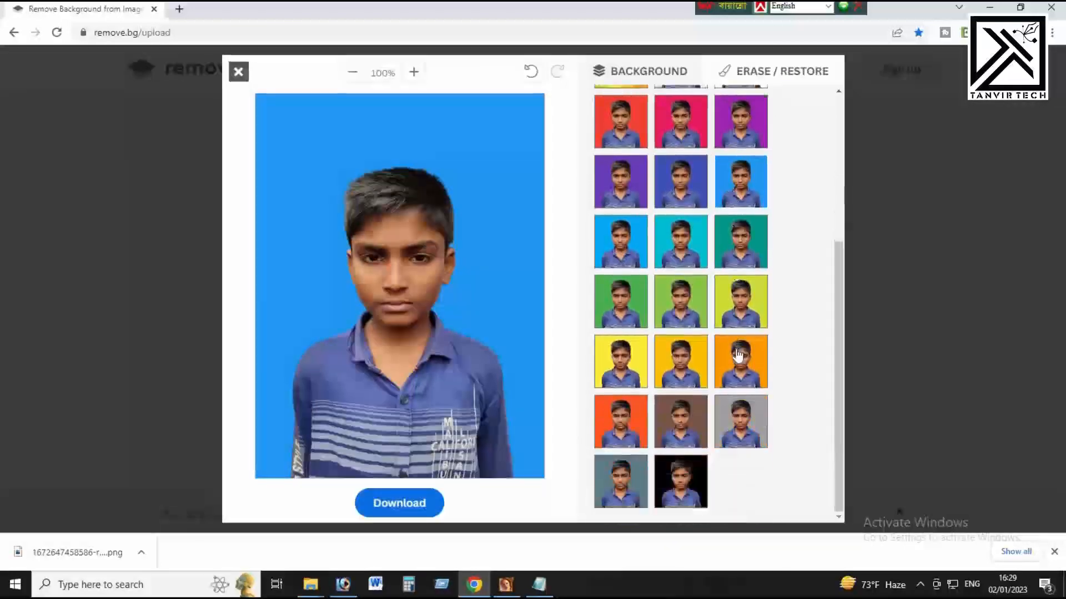
scroll(738, 355, up, 4)
scroll(738, 355, down, 4)
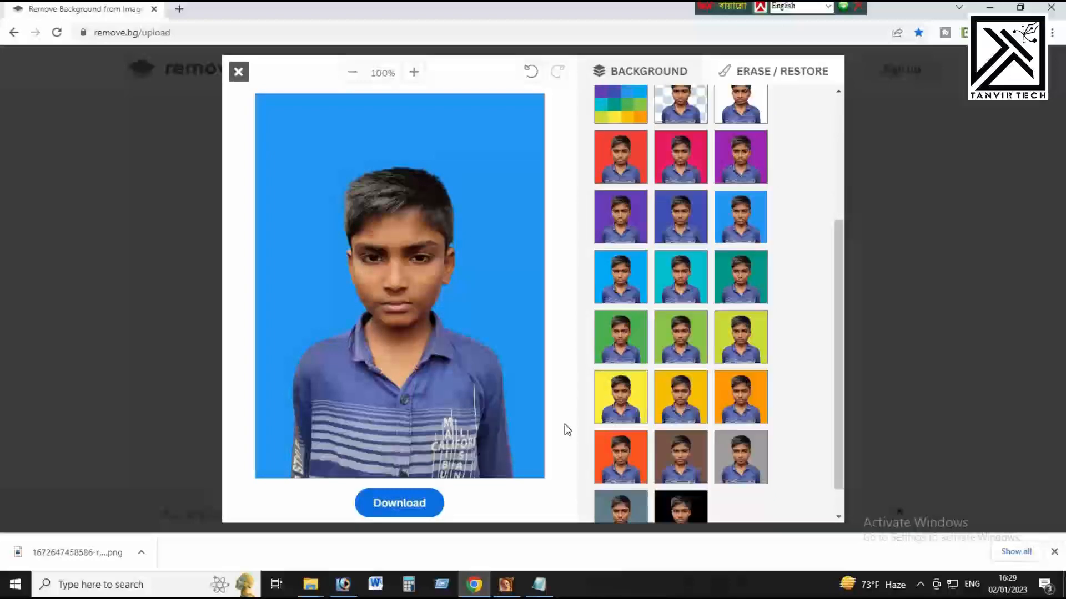
click(412, 504)
click(544, 318)
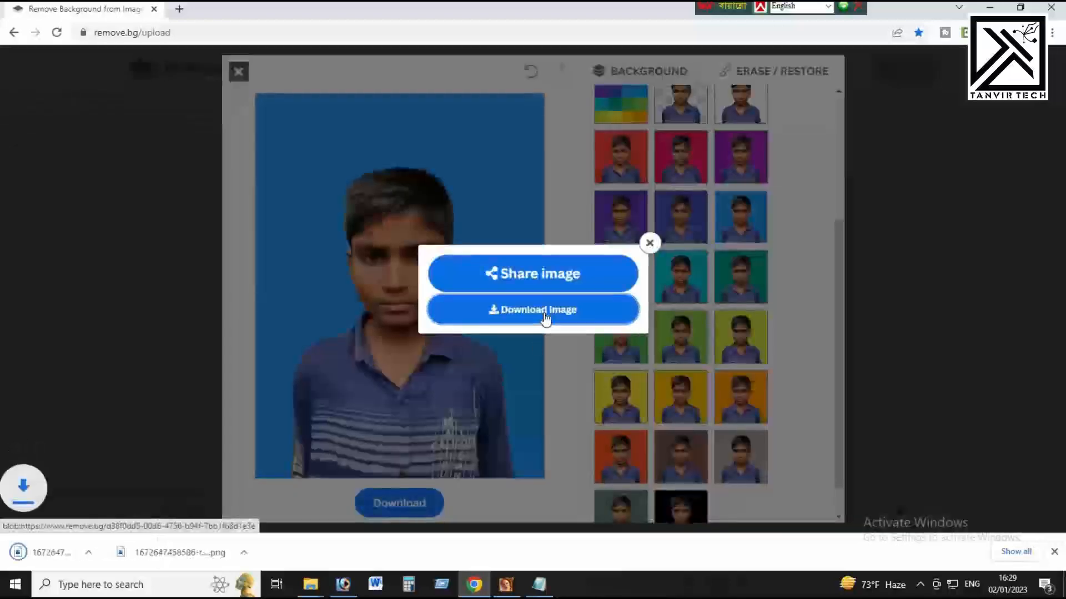
Show the downloaded blue-background image in its folder and open that file in Adobe Photoshop.
right_click(69, 557)
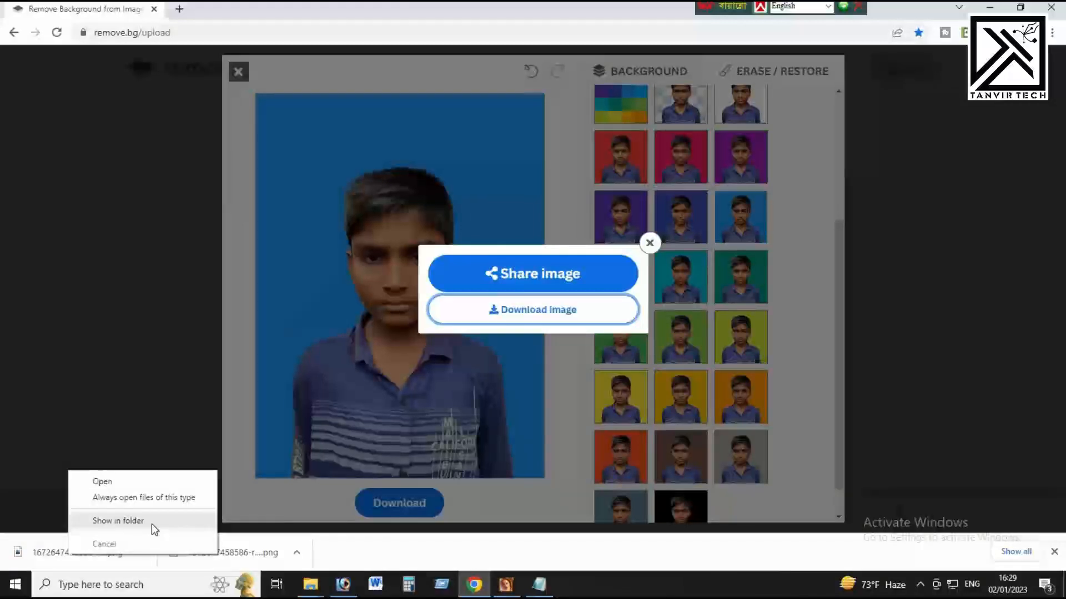
click(148, 525)
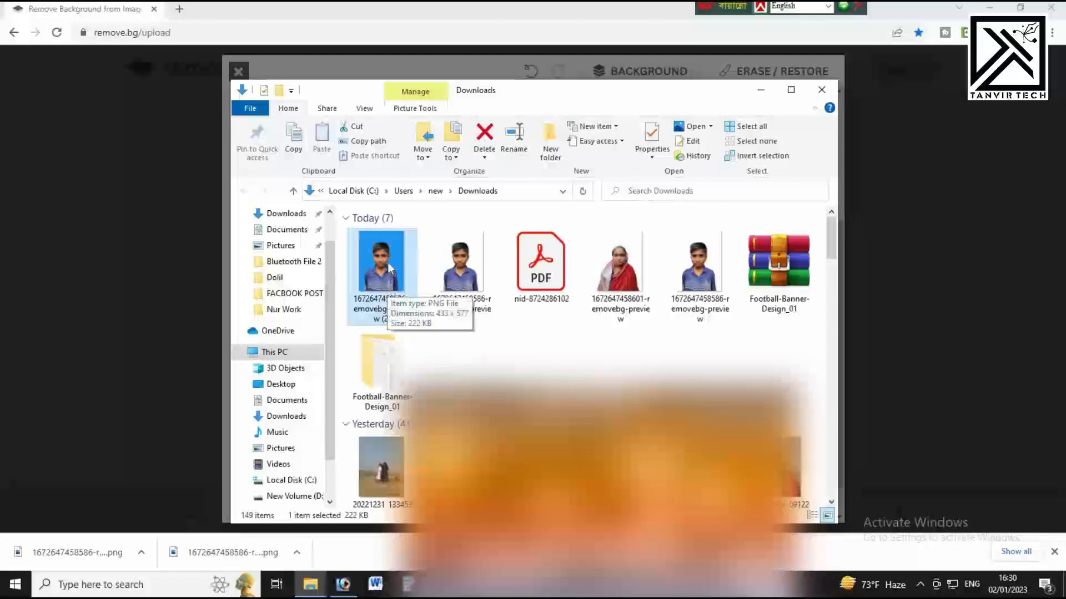
drag(384, 289, 588, 331)
click(461, 162)
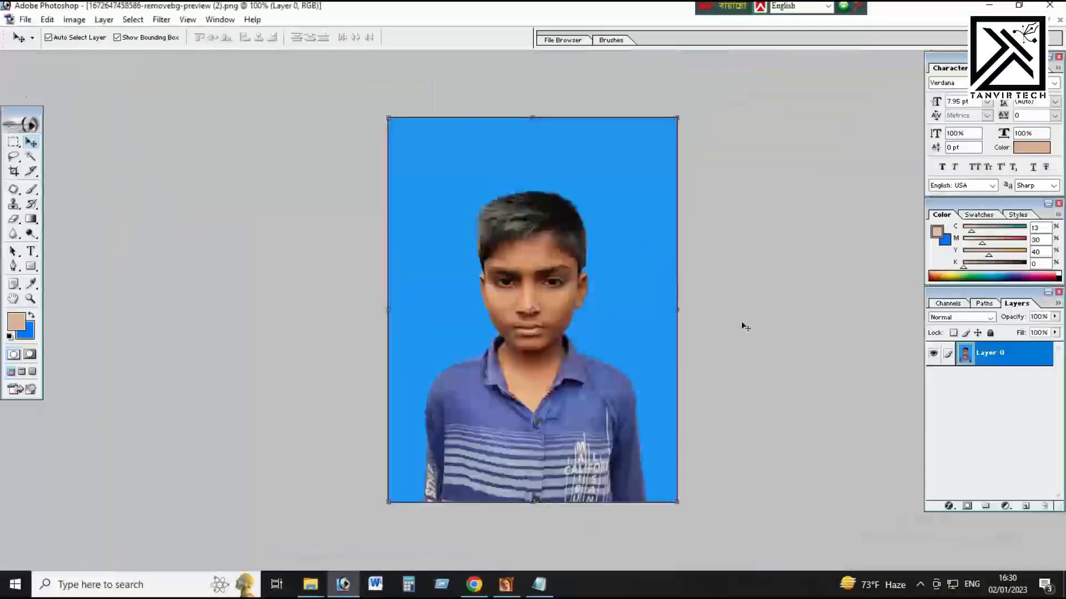
Crop the portrait tightly around the head and upper chest to 1.6 × 2 in at 300 pixels/inch.
key(ctrl+plus)
key(ctrl+minus)
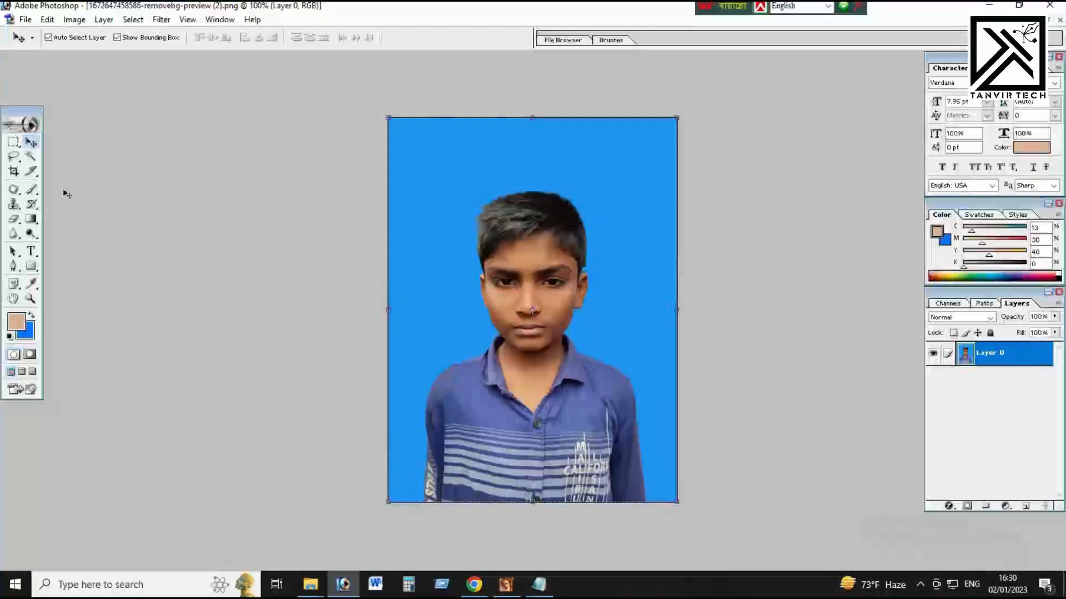
click(13, 173)
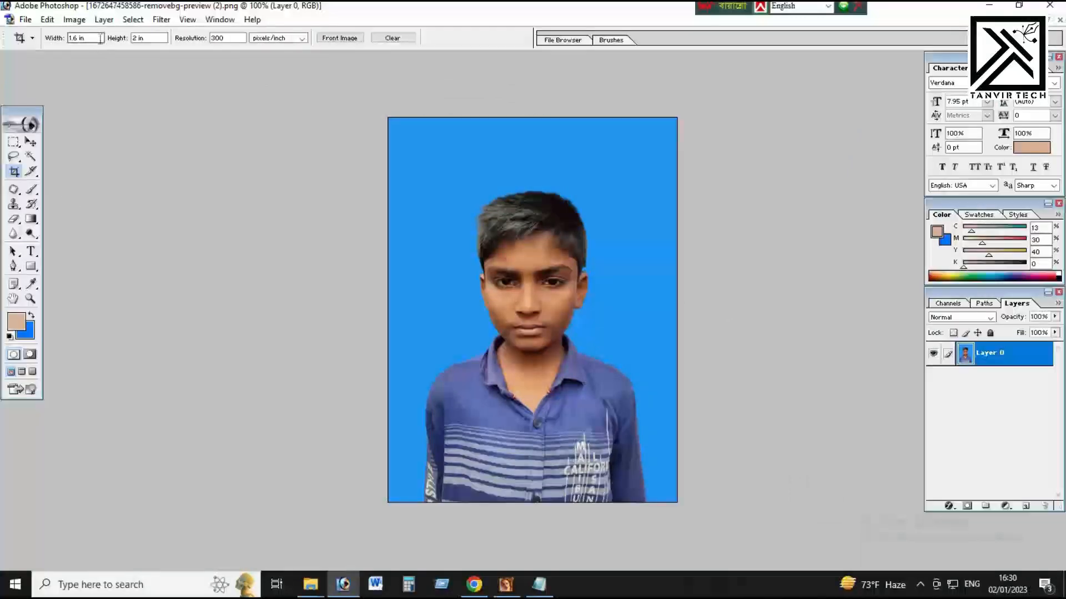
key(Return)
drag(625, 470, 640, 440)
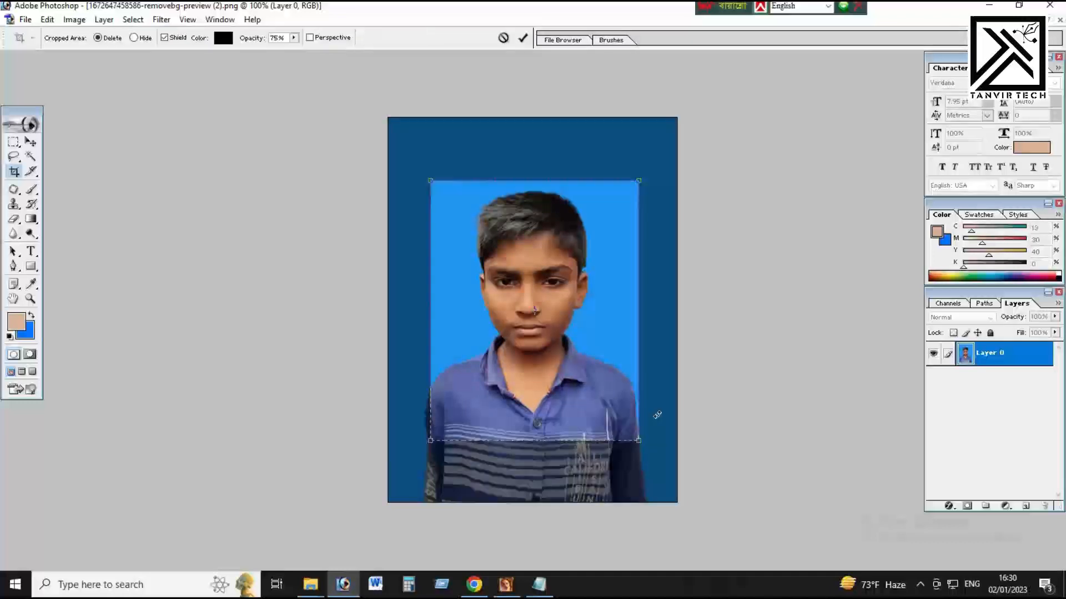
drag(639, 181, 632, 190)
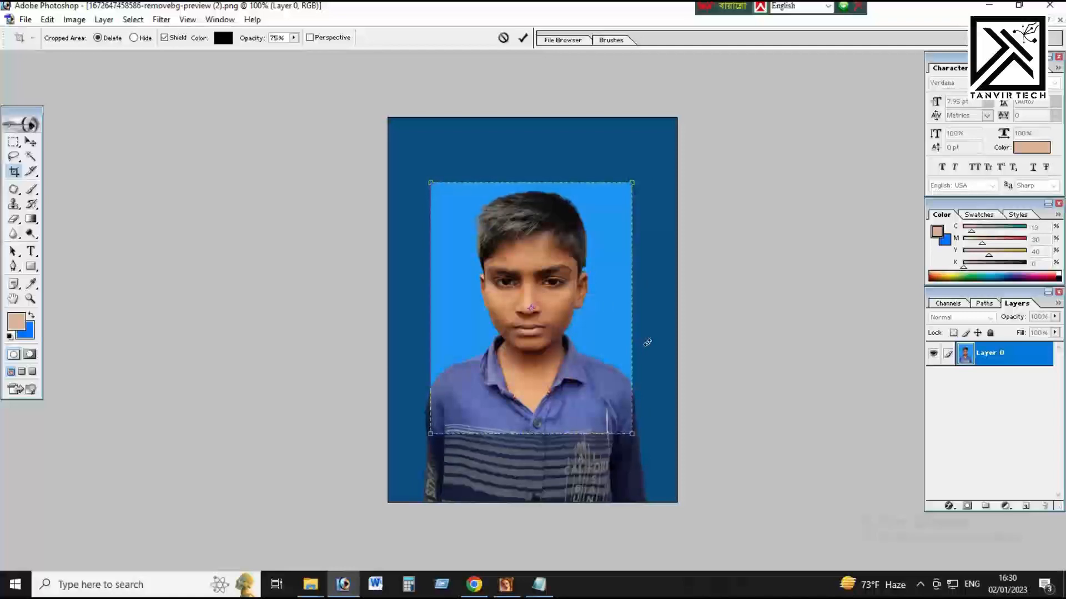
key(Return)
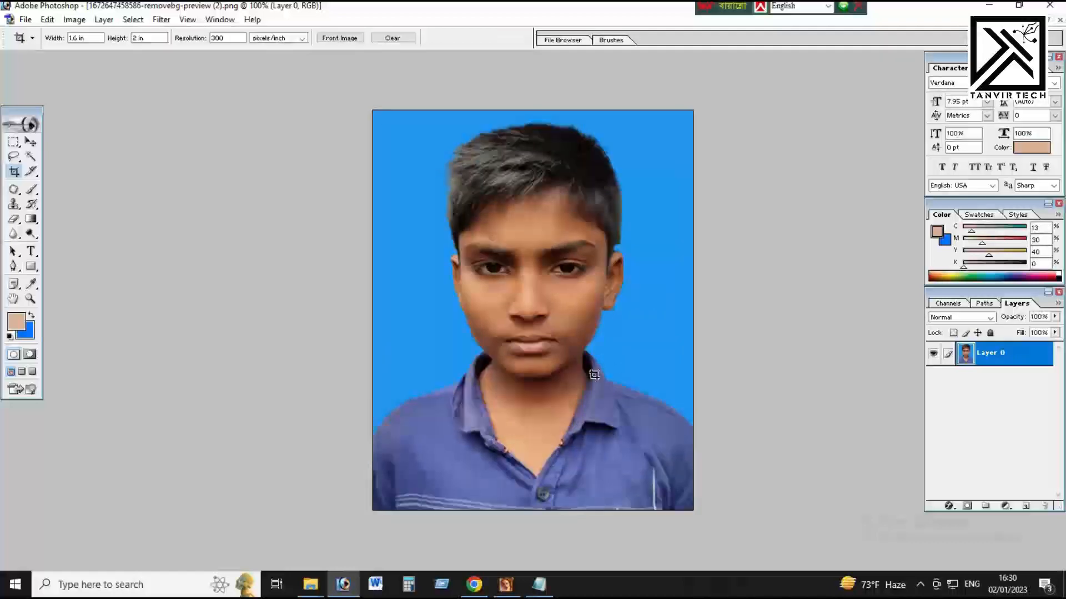
Create a new A4 document, 210 × 297 mm at 300 pixels/inch, in RGB Color mode with white contents.
key(ctrl+plus)
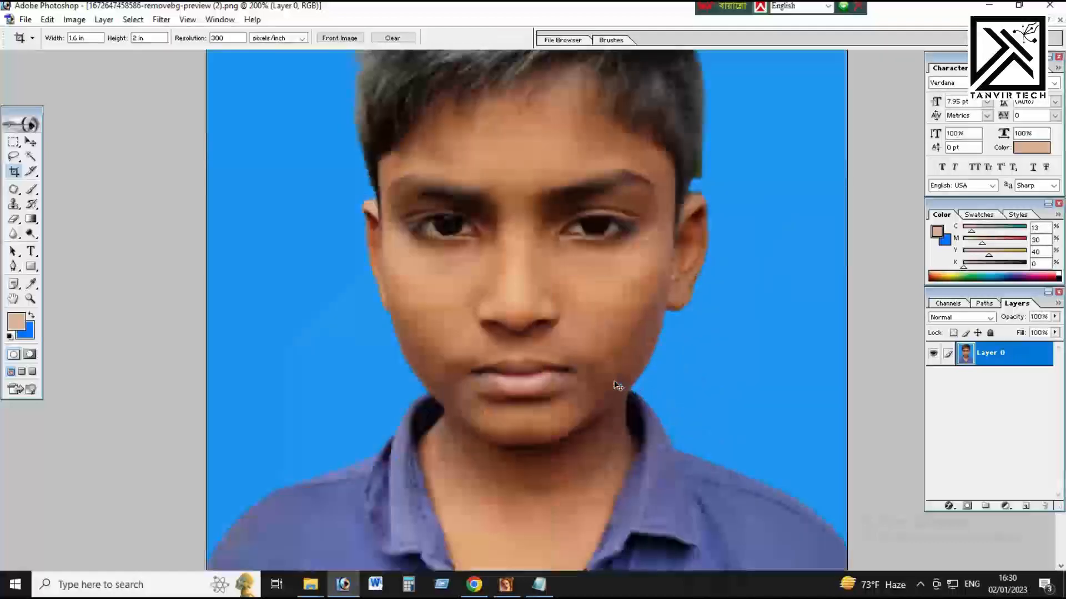
key(ctrl+minus)
key(ctrl+minus)
key(ctrl+n)
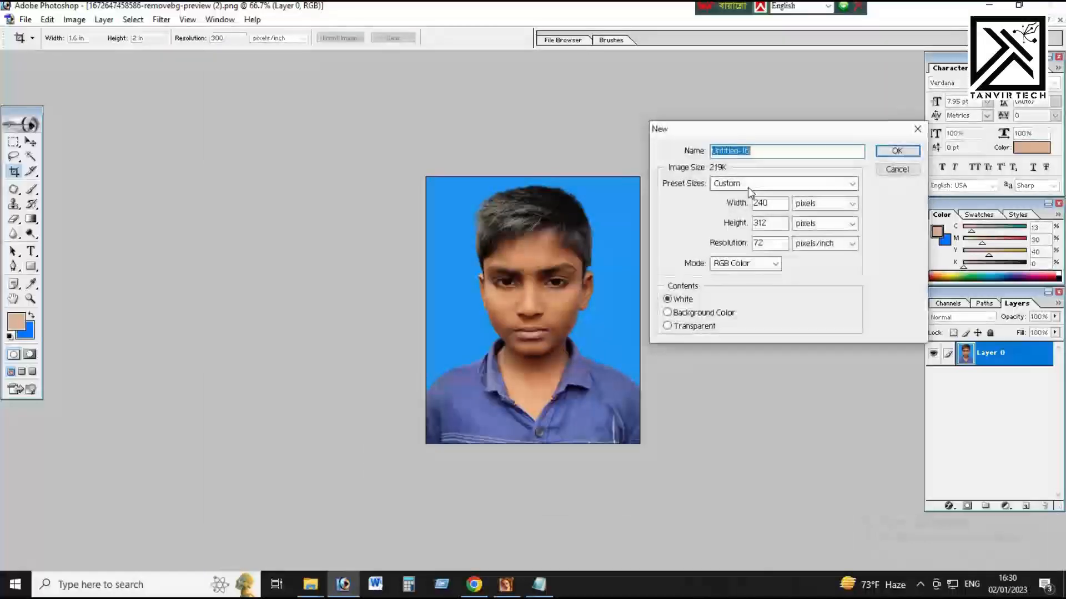
click(748, 183)
click(744, 491)
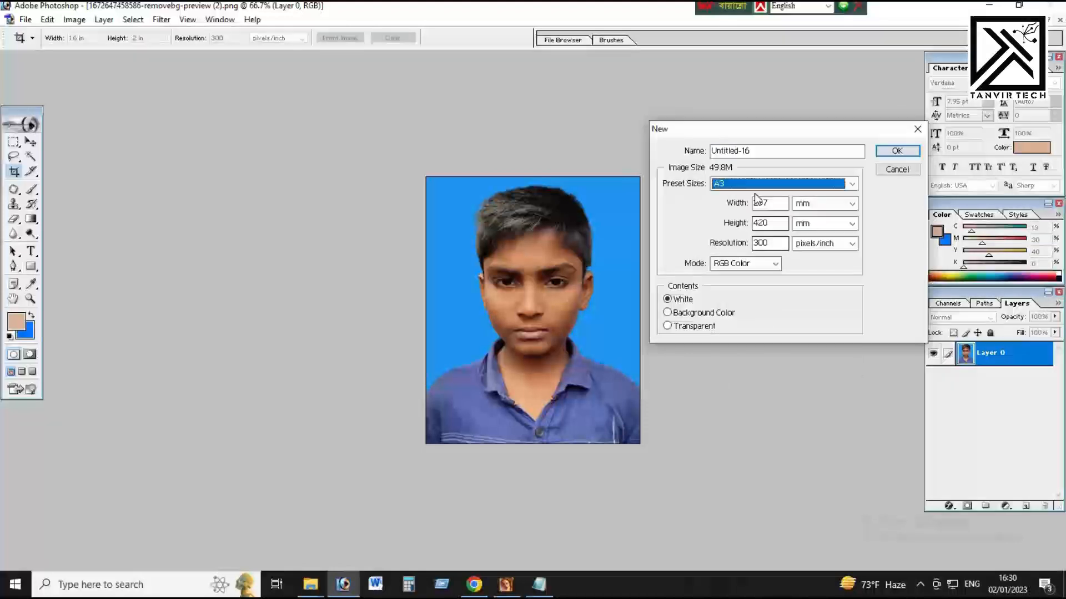
click(777, 184)
click(729, 454)
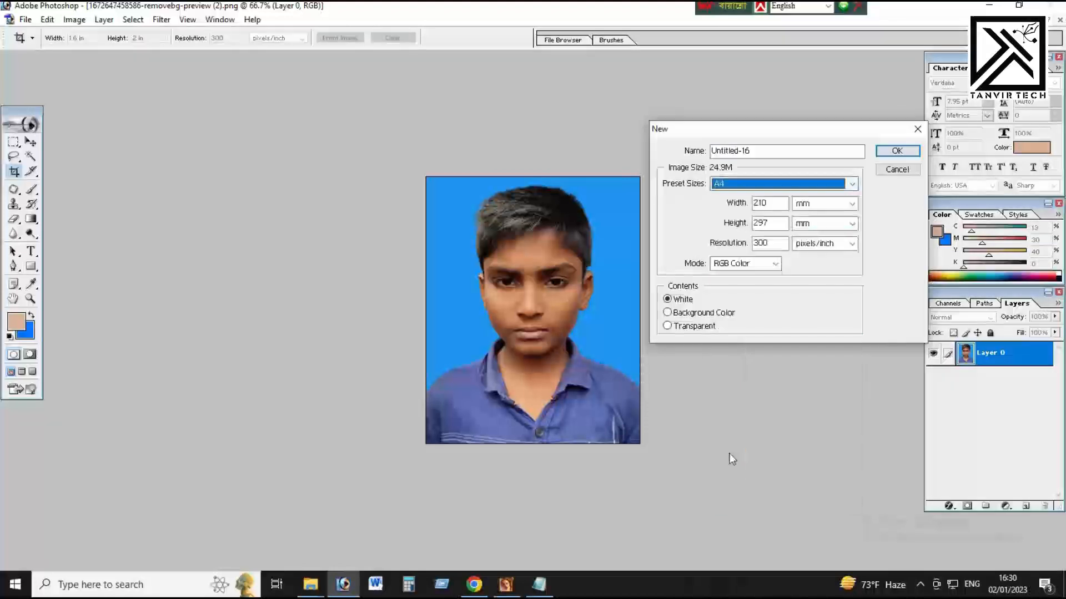
key(Return)
Copy the cropped portrait onto the blank A4 page and maximize that document's window.
drag(372, 152, 681, 122)
key(v)
drag(359, 360, 653, 280)
click(761, 127)
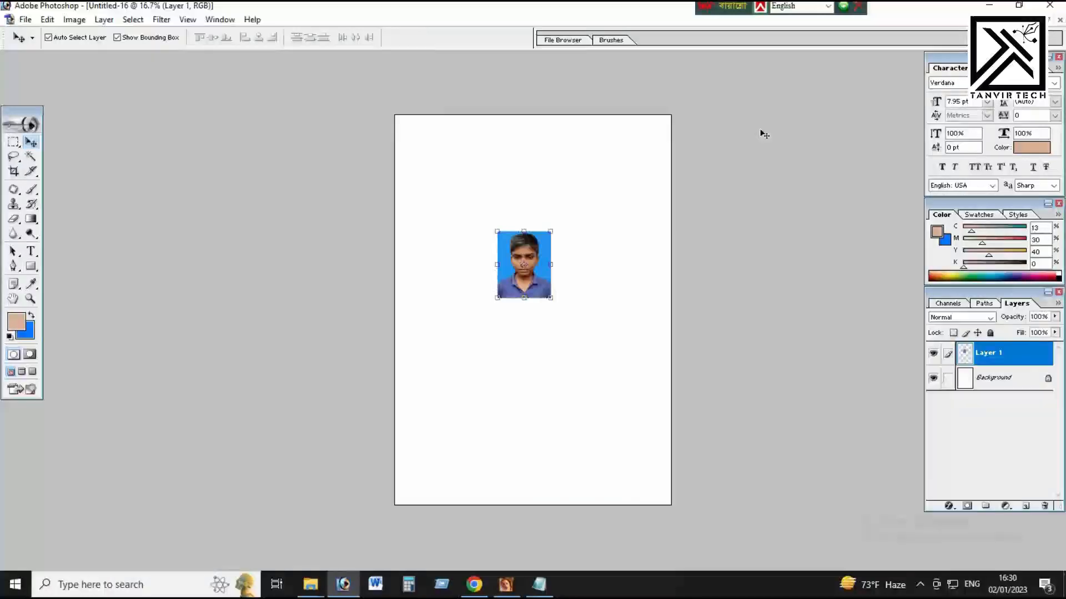
Position the portrait in the page's upper-left corner and build a row of four by duplicating it, merging and duplicating the pair.
drag(126, 74, 664, 339)
drag(525, 349, 406, 133)
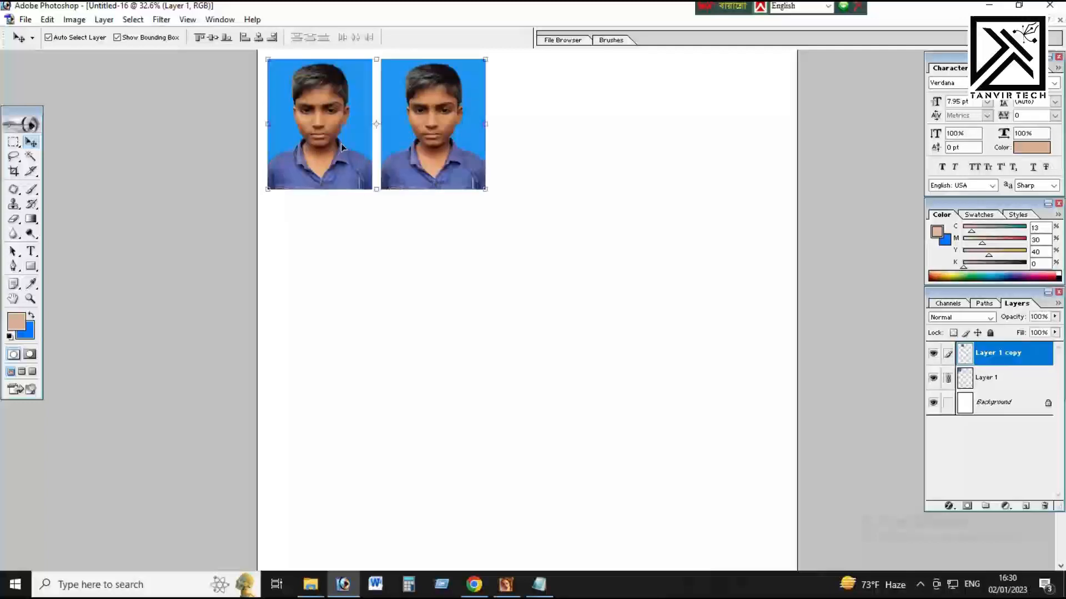
key(ctrl+e)
drag(298, 138, 527, 155)
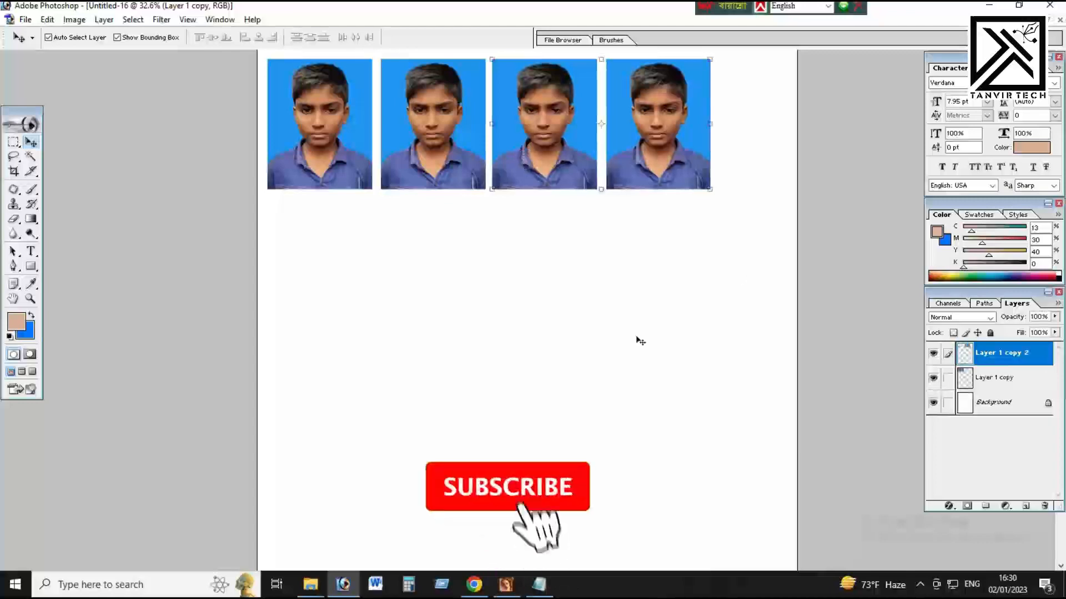
Merge the four portraits into one layer and duplicate that row down the page to make five evenly spaced rows.
key(ctrl+e)
drag(444, 149, 442, 359)
drag(594, 460, 597, 298)
drag(549, 235, 541, 420)
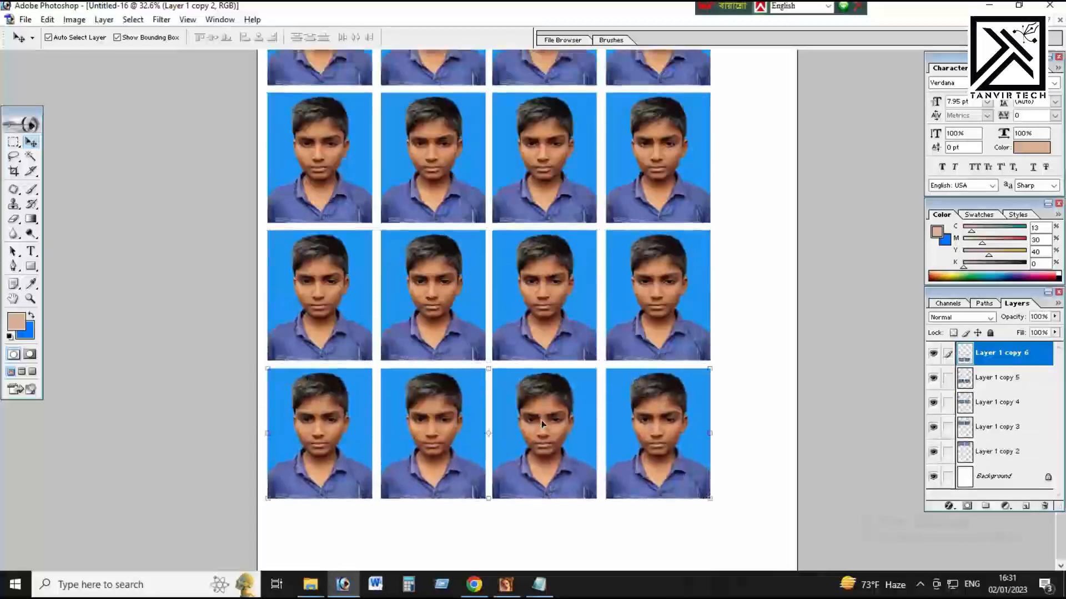
Choose Epson Matte paper and High quality in the EPSON L130 Series printer properties for the photo sheet, and cancel the print job.
key(ctrl+alt+p)
click(723, 129)
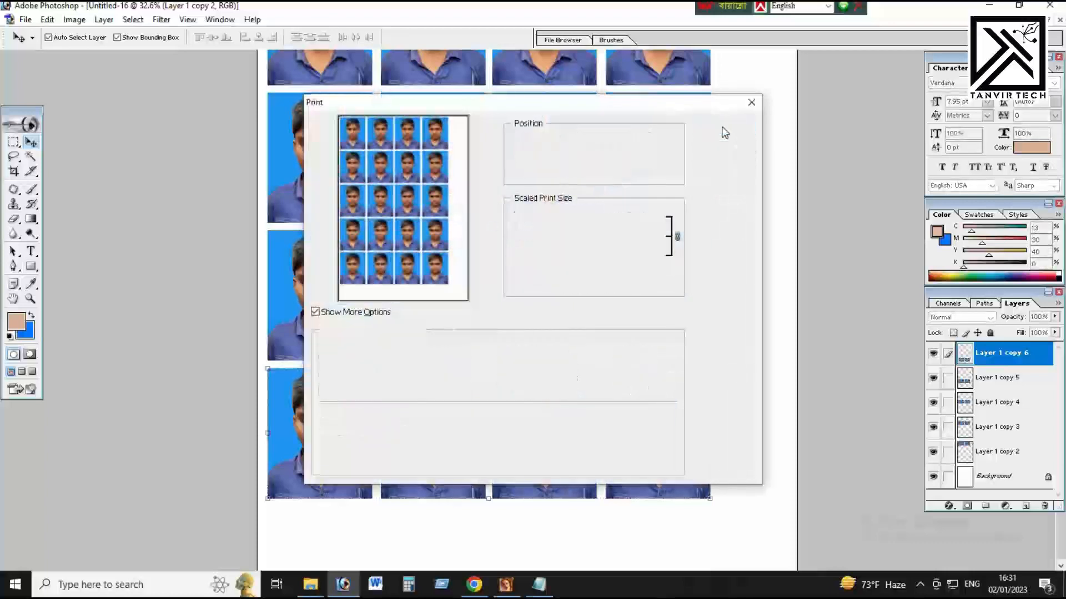
key(Return)
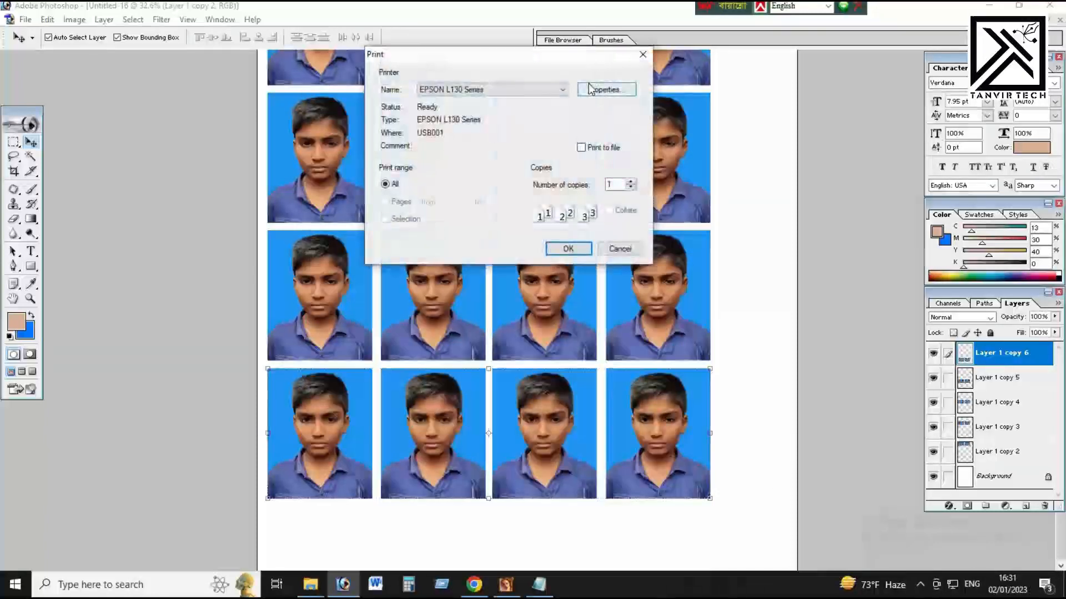
click(590, 89)
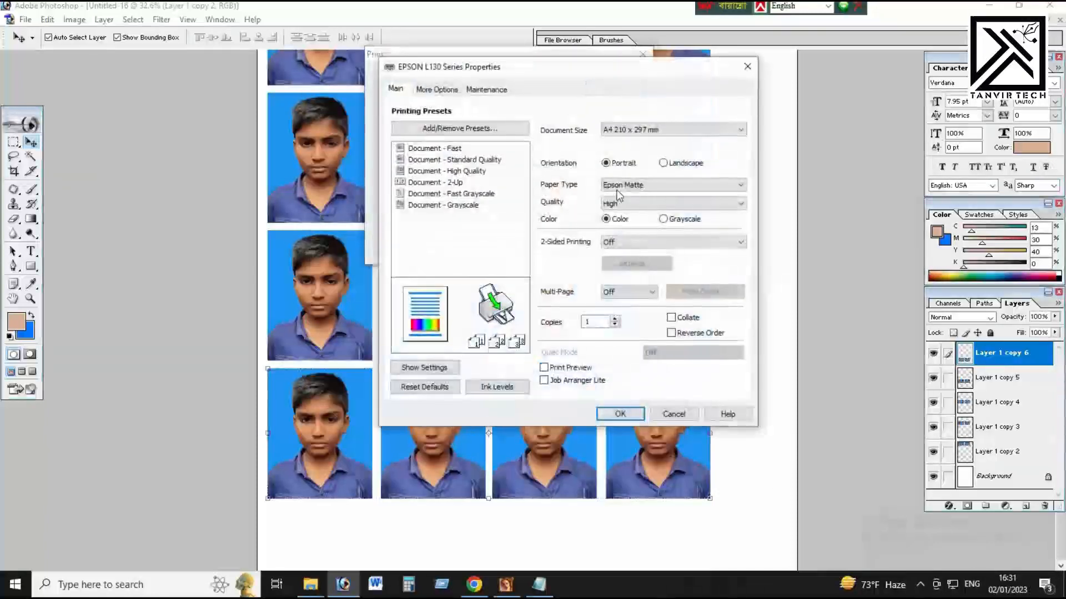
click(619, 186)
click(622, 206)
click(618, 204)
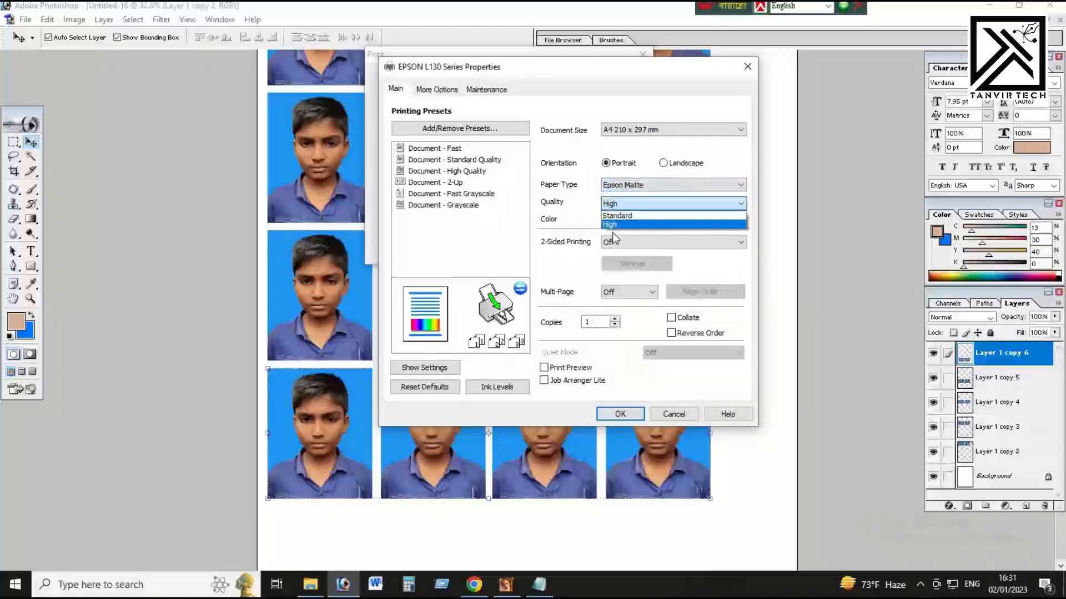
click(615, 224)
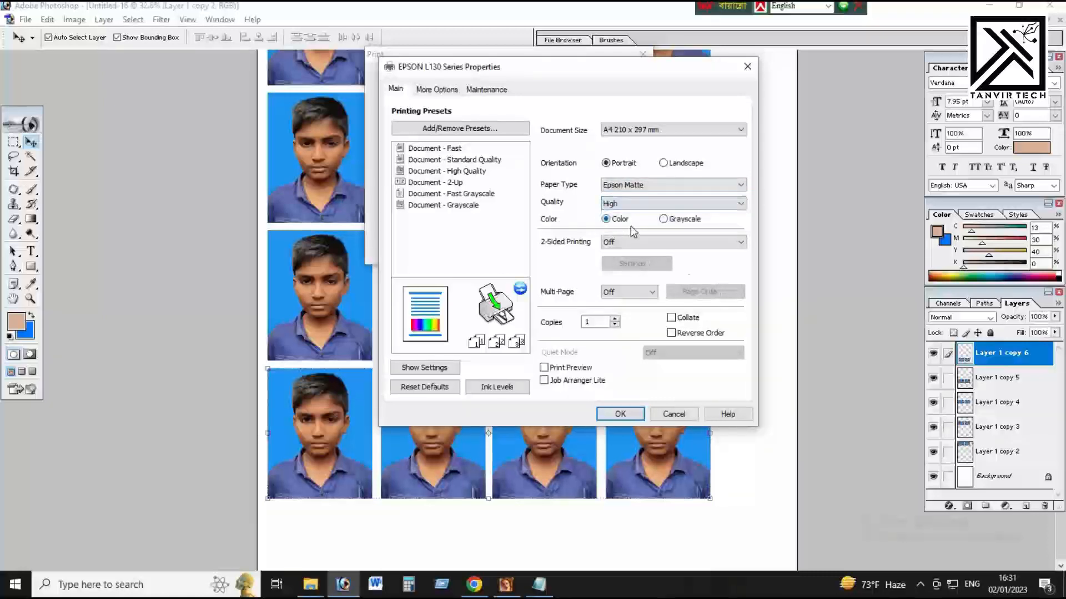
click(620, 416)
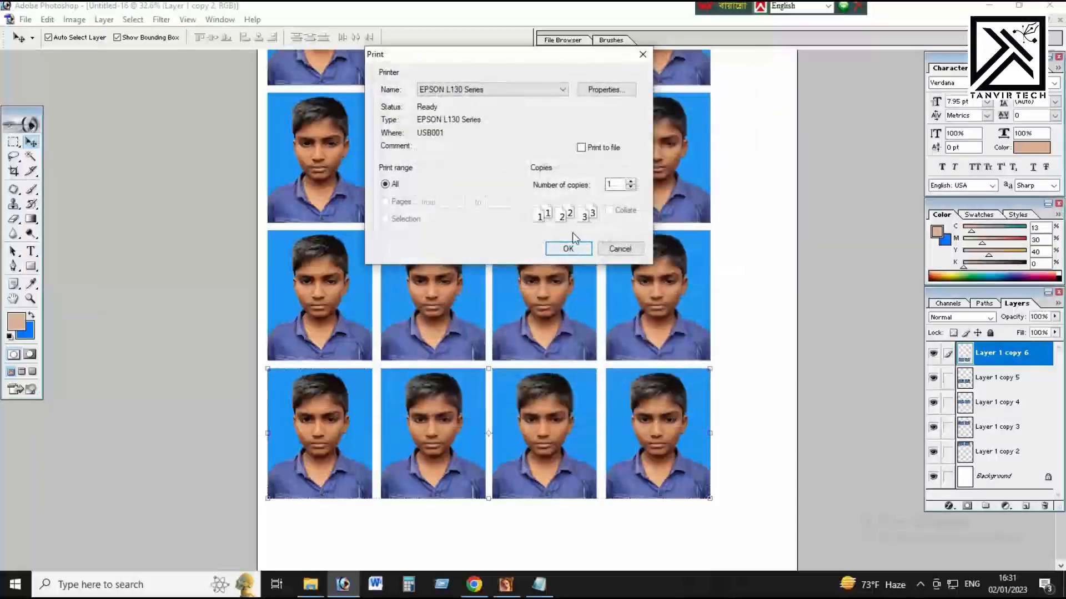
click(619, 249)
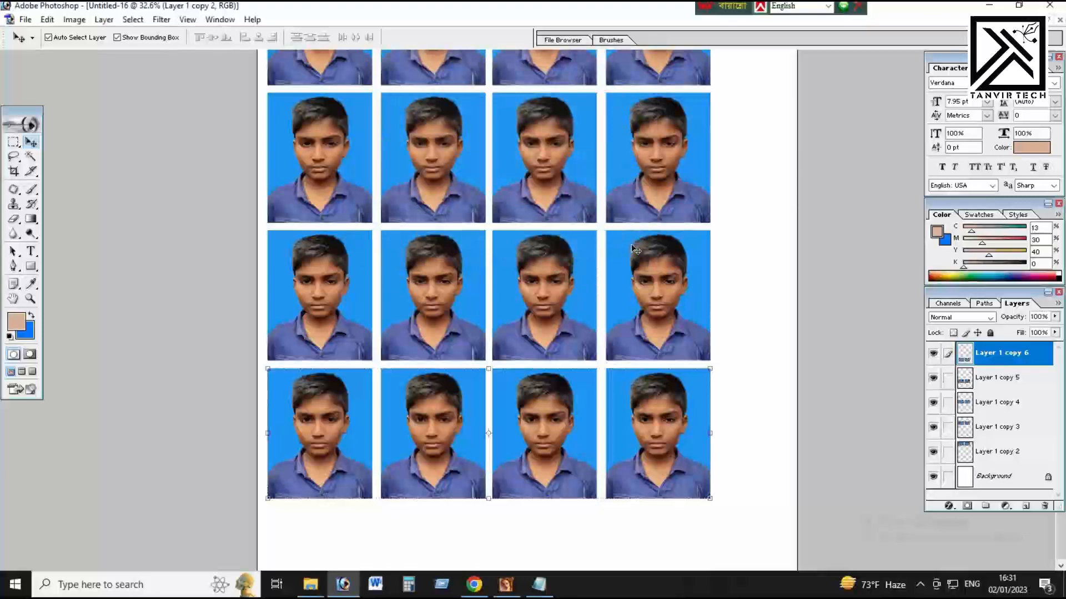
Hide the Color palette.
key(F6)
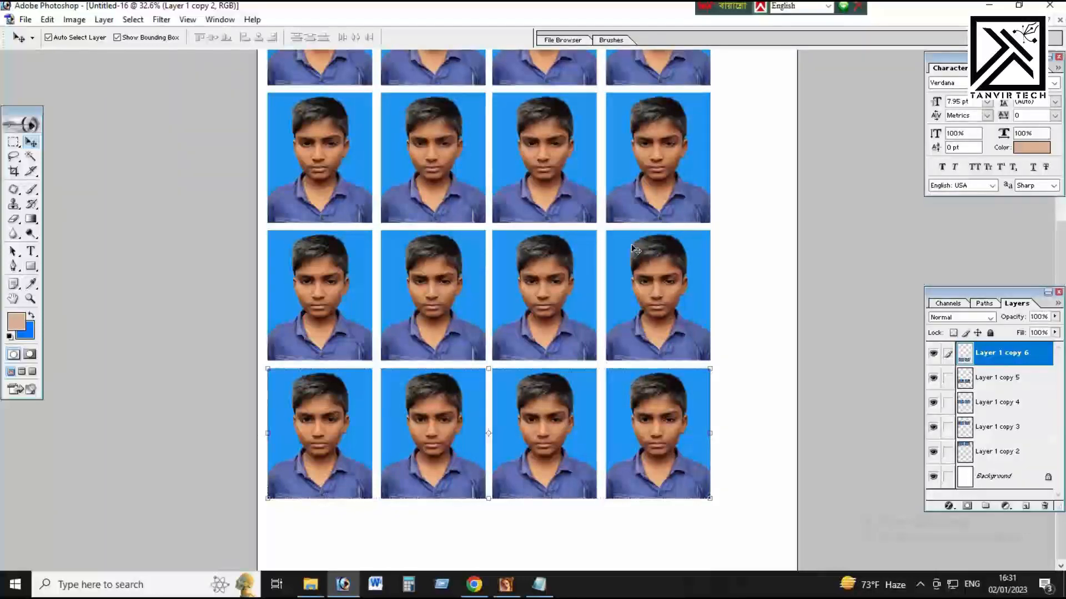